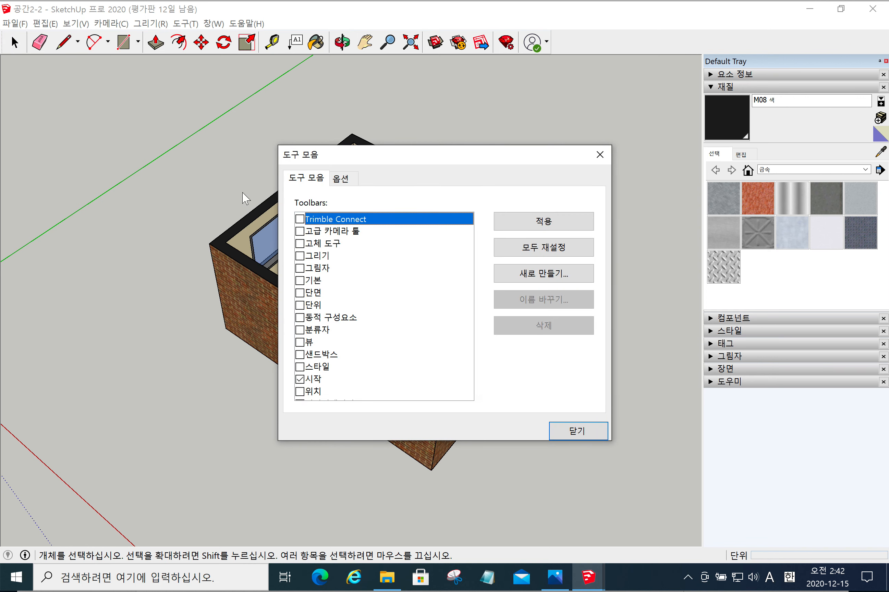
Enable the 편집 (Edit) and 고체 도구 (Solid Tools) toolbars and close the toolbar settings
click(374, 293)
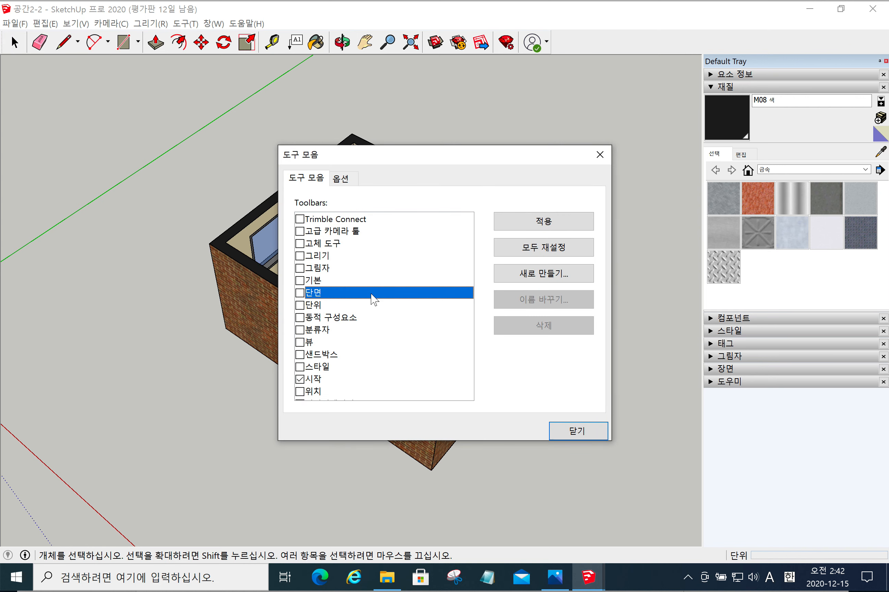
key(Down)
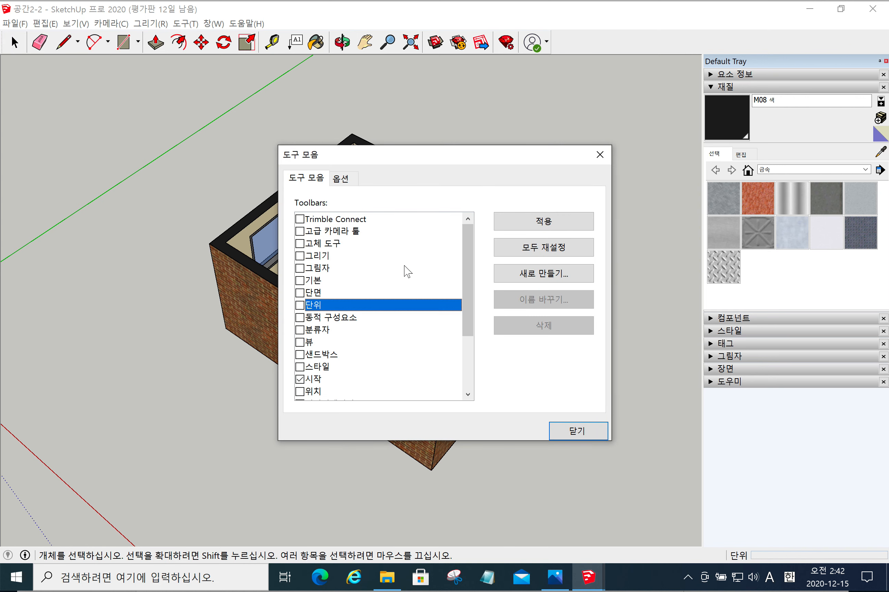
scroll(406, 280, down, 3)
scroll(405, 280, up, 1)
scroll(405, 279, down, 1)
scroll(405, 280, down, 1)
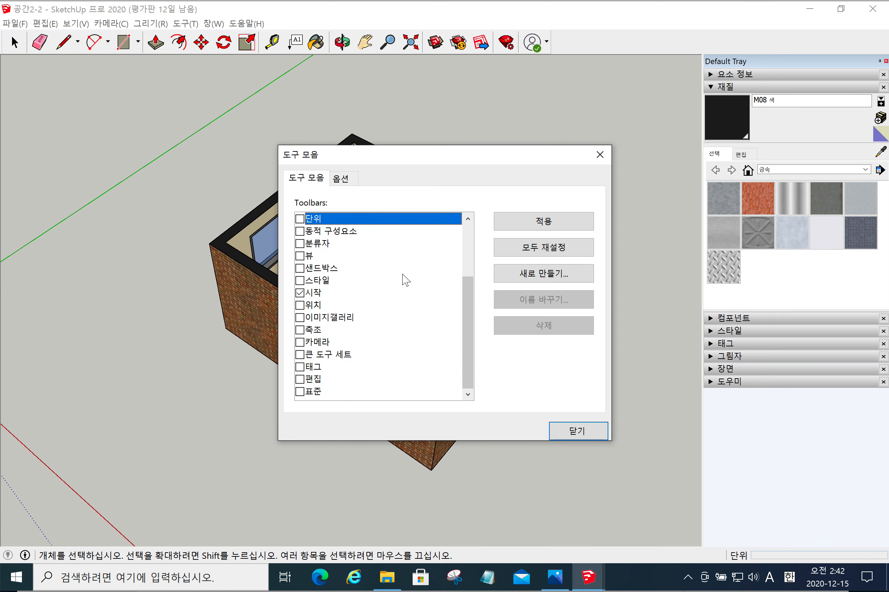
click(300, 379)
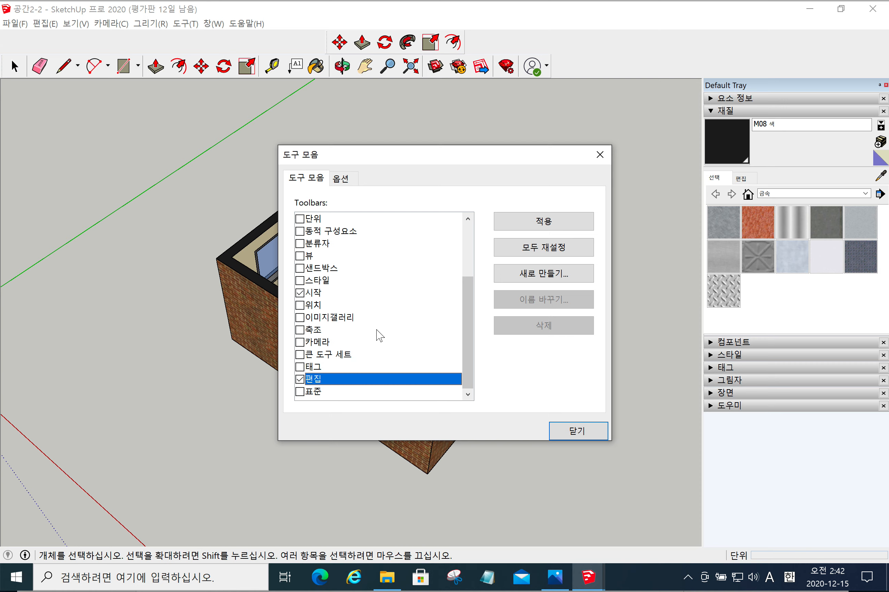
scroll(381, 331, up, 3)
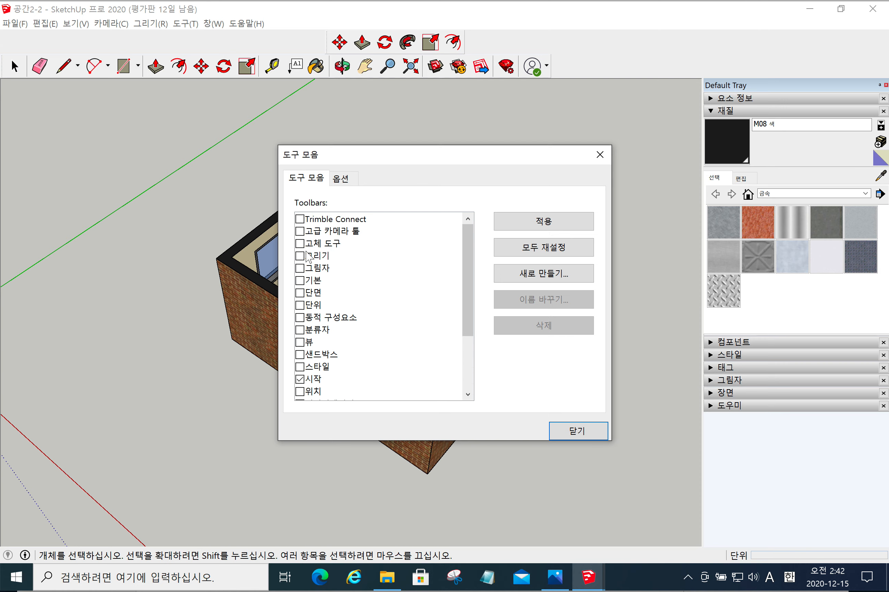
click(301, 243)
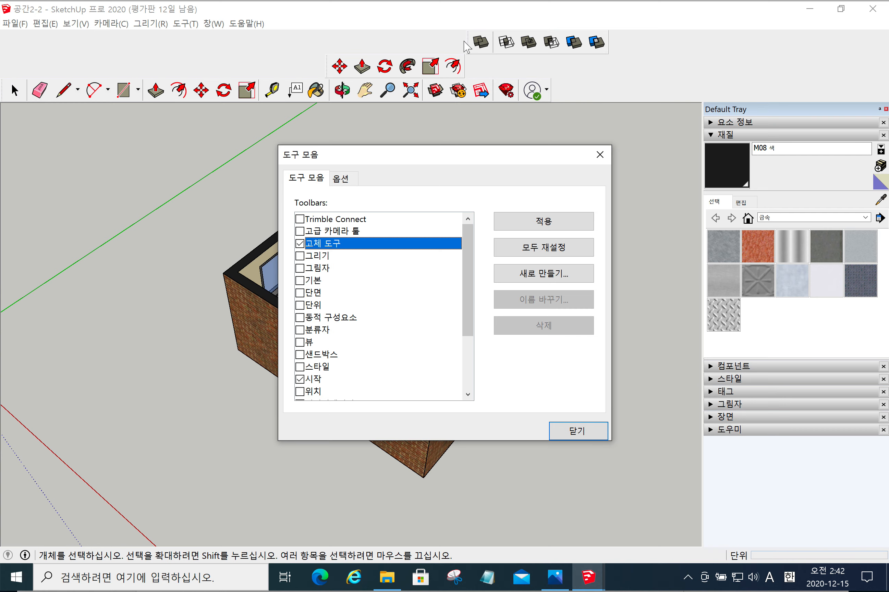
click(576, 430)
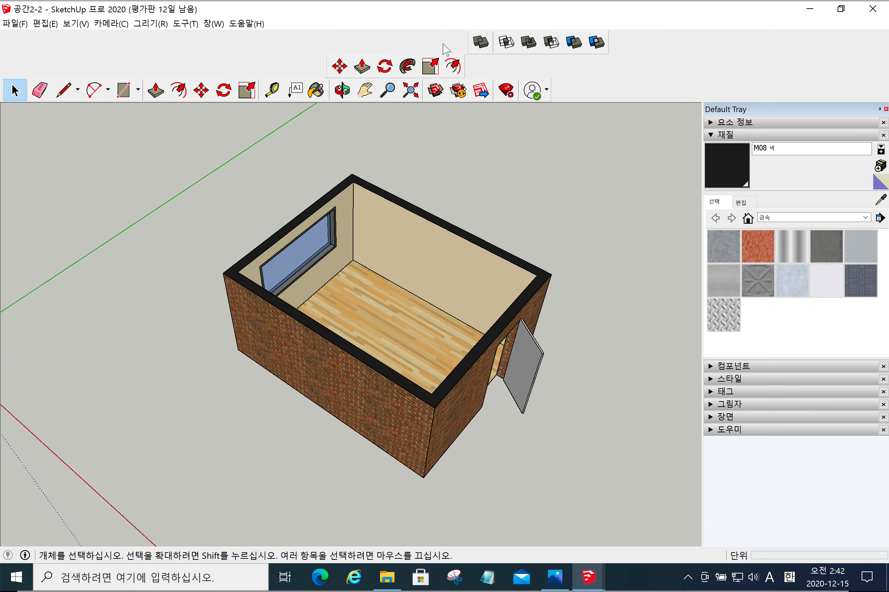
Dock the Edit and Solid Tools toolbars side by side in the same row as the main toolbar
drag(467, 38, 453, 38)
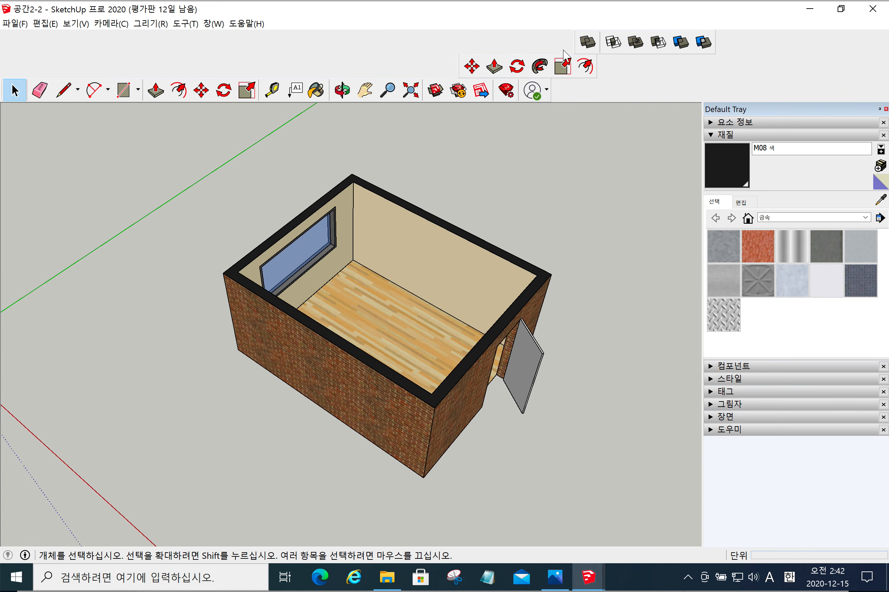
drag(573, 38, 728, 66)
drag(461, 40, 574, 49)
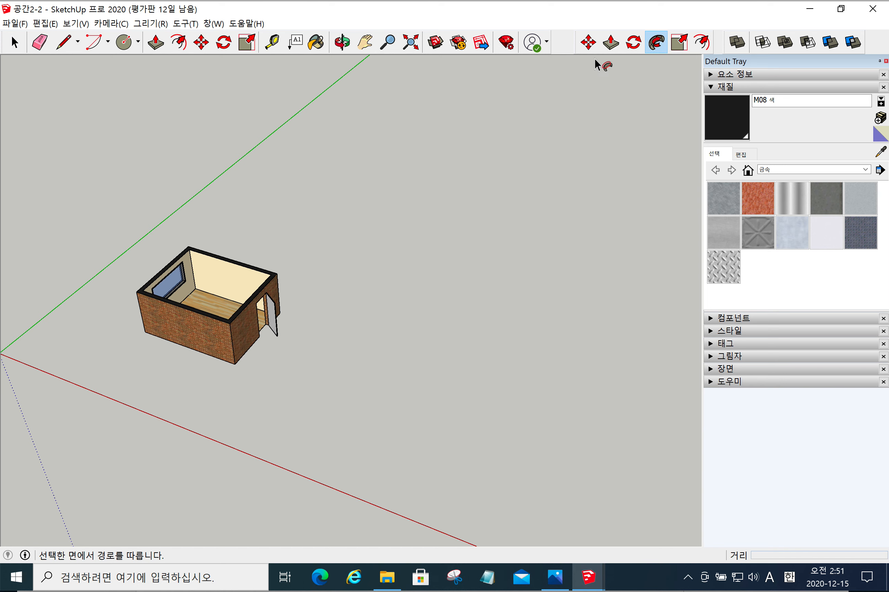
Draw a straight line about 8345 mm long on the ground in front of the brick room
click(78, 43)
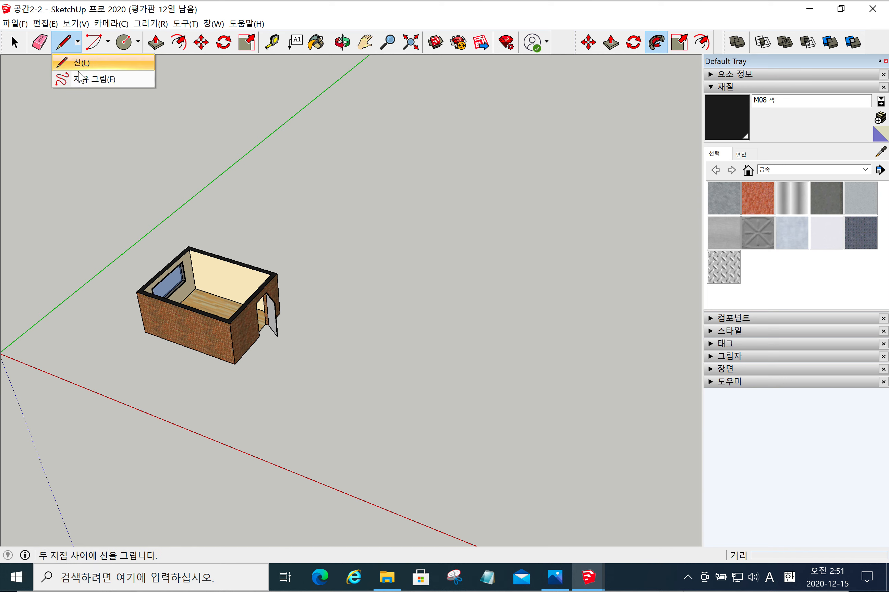
click(83, 65)
click(332, 381)
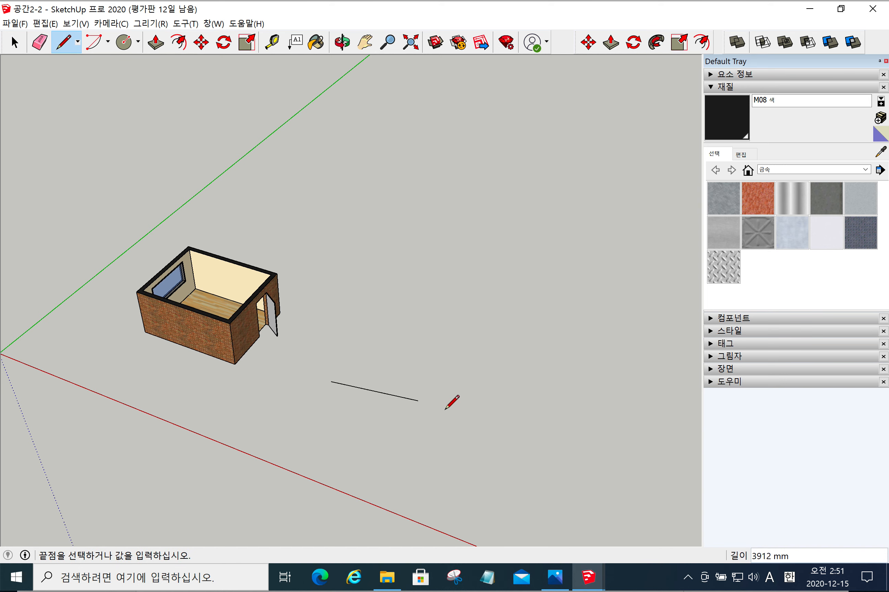
click(515, 445)
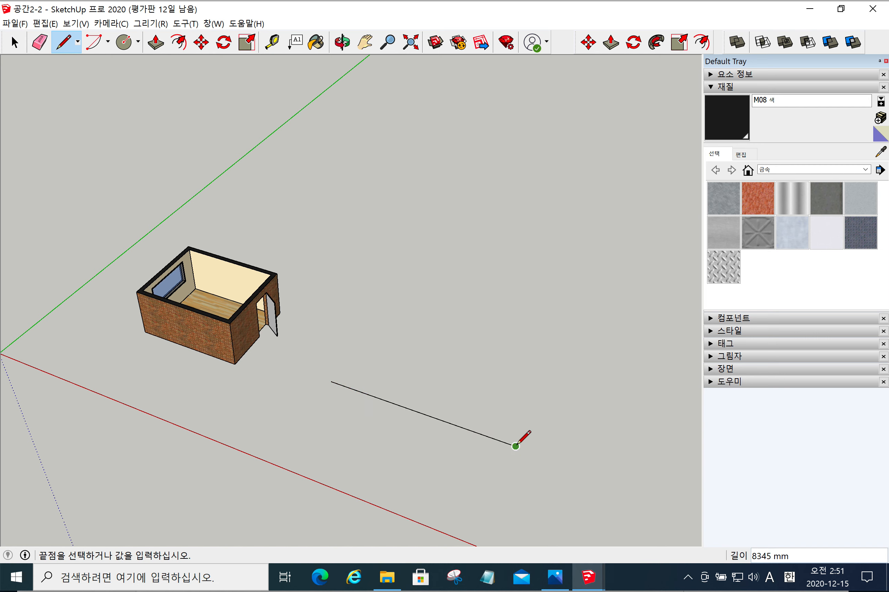
key(space)
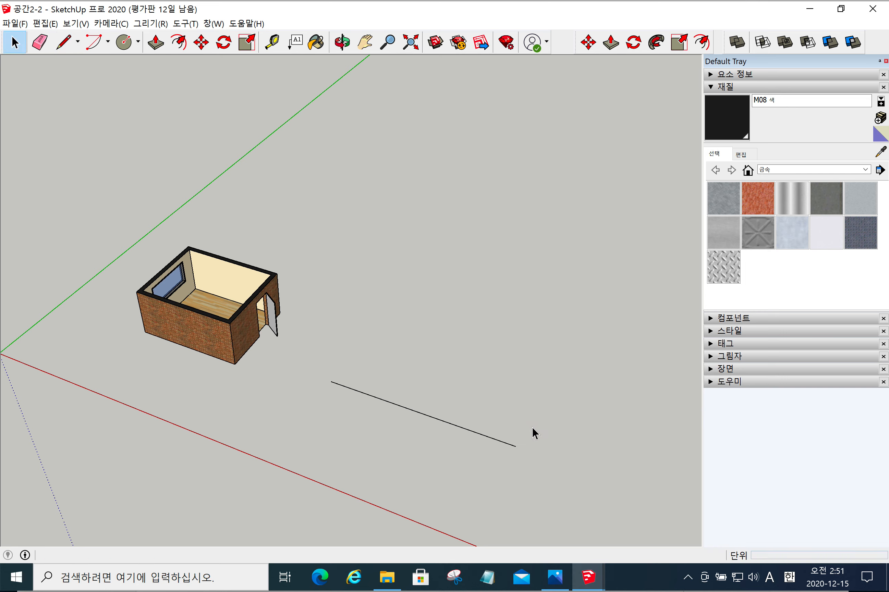
Draw a wide centre-point arc with 12 segments on the ground beyond the straight line
click(108, 42)
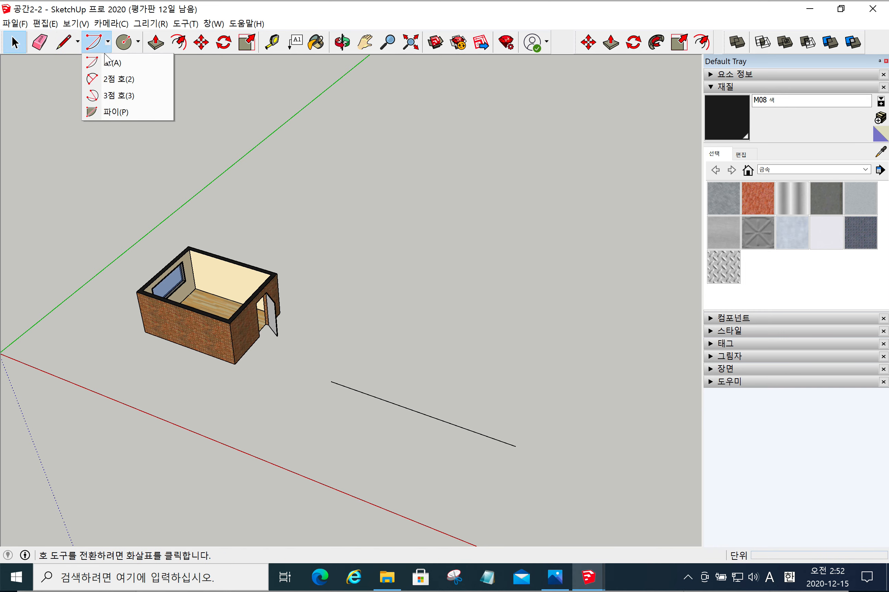
click(114, 62)
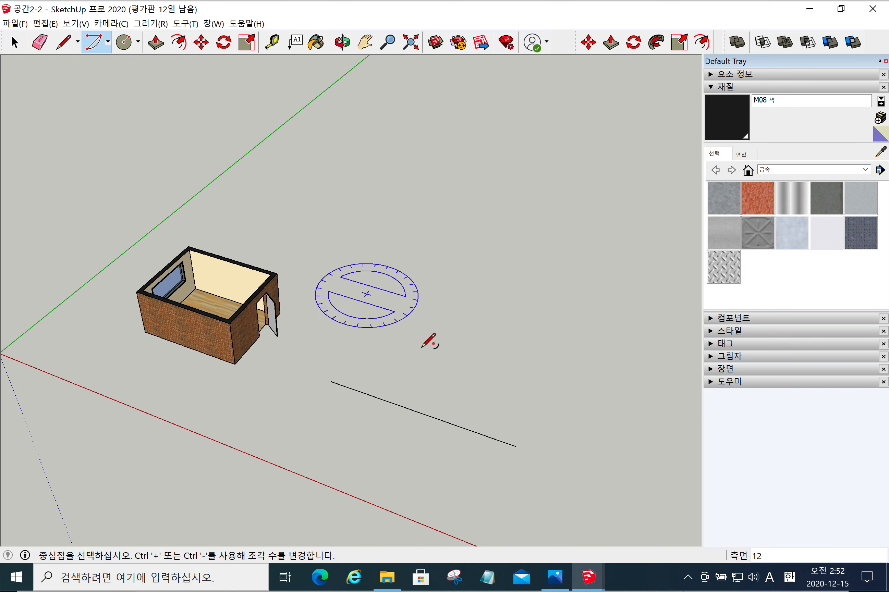
click(411, 320)
click(619, 384)
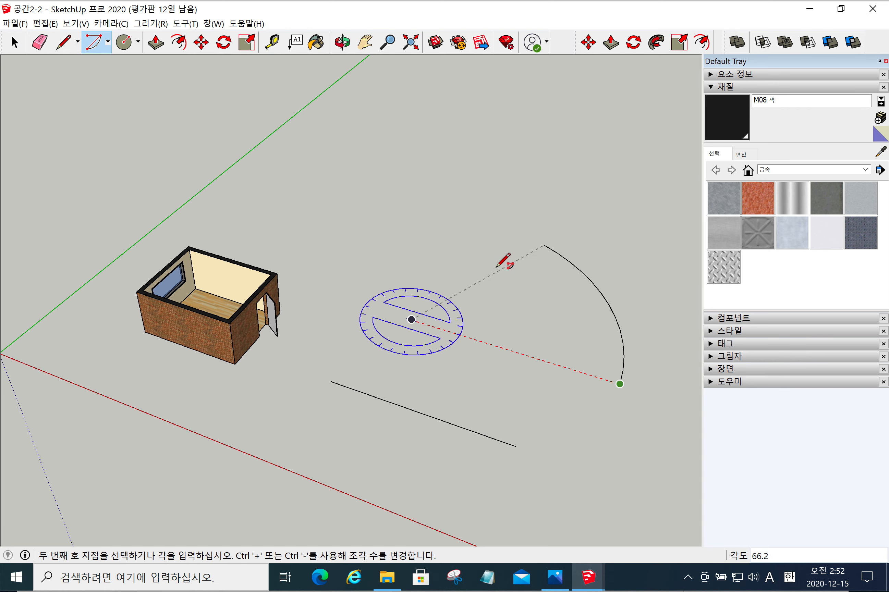
click(417, 263)
middle_drag(464, 306, 387, 287)
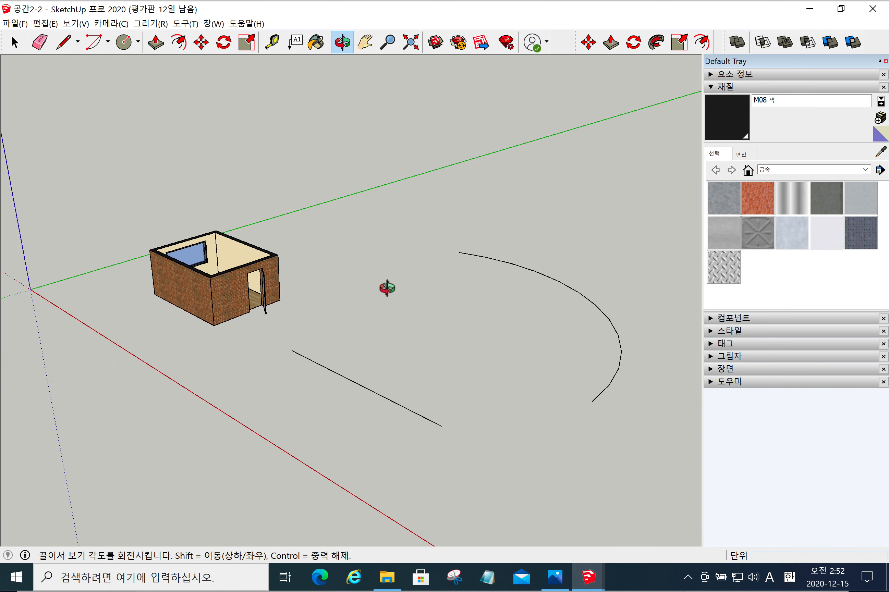
key(space)
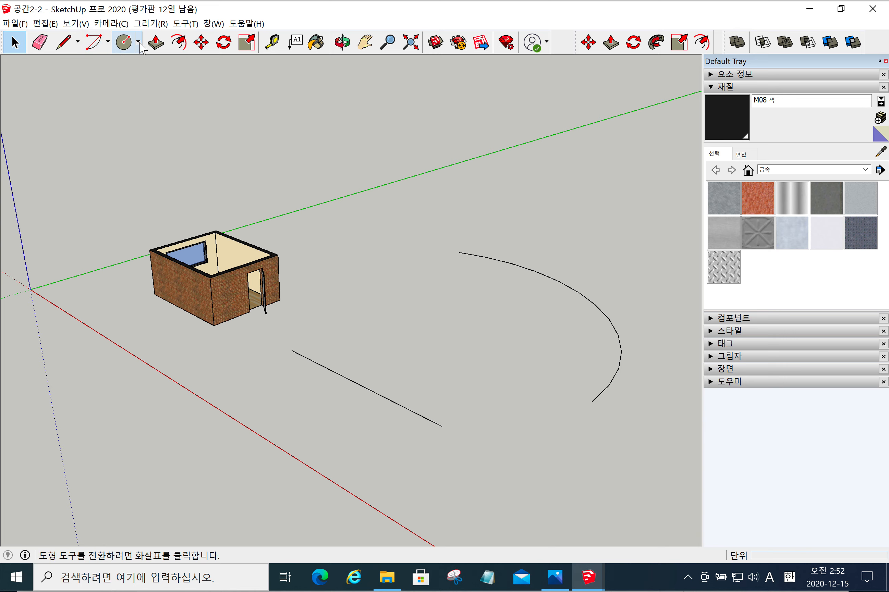
Draw a 24-sided circle flat on the ground, centred on the straight line's end nearest the room
click(129, 43)
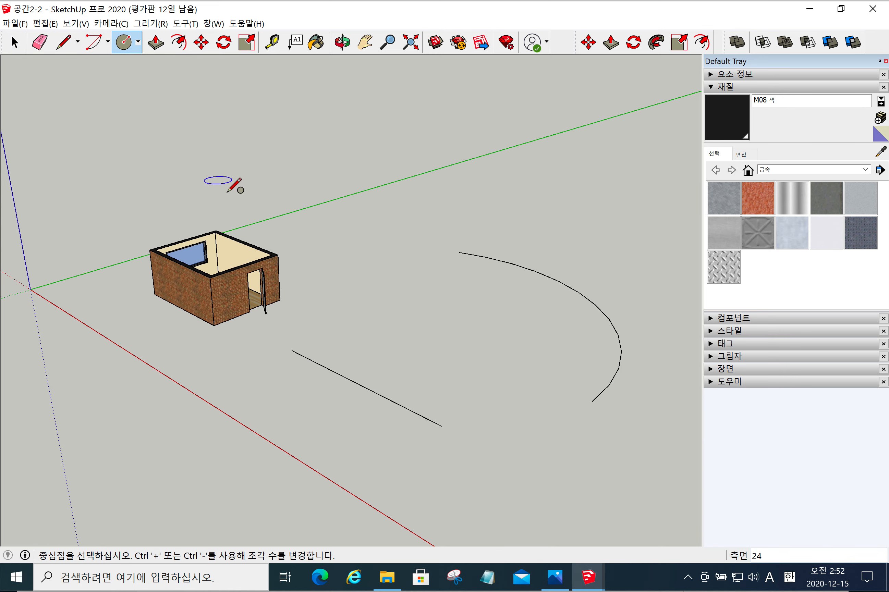
click(292, 349)
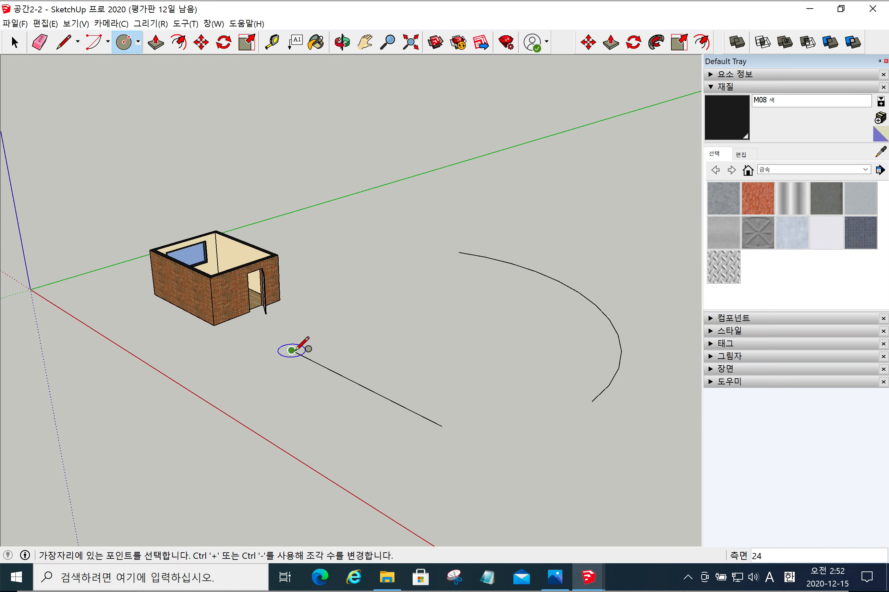
click(315, 345)
middle_drag(421, 453, 339, 368)
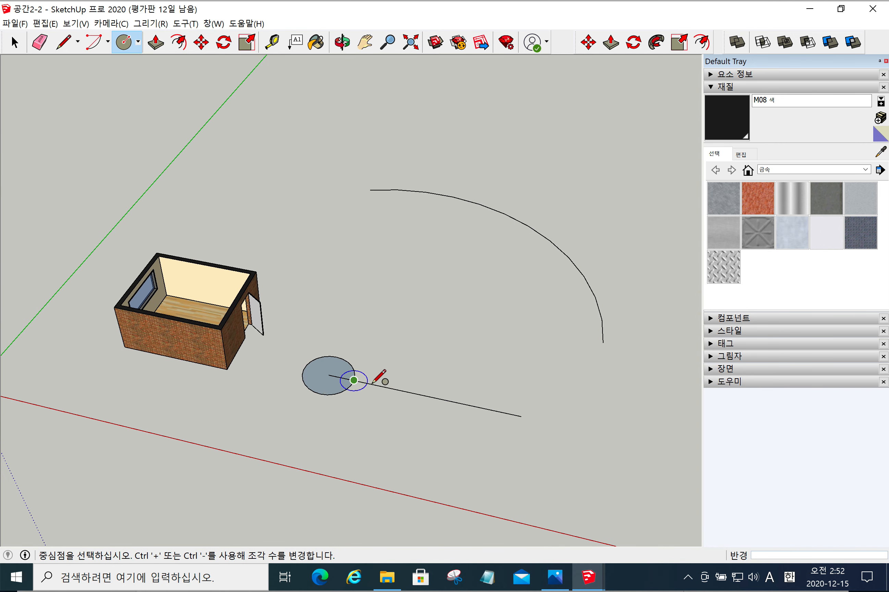
Try moving the flat circle together with its attached line, and undo both the move and the circle
key(space)
triple_click(333, 386)
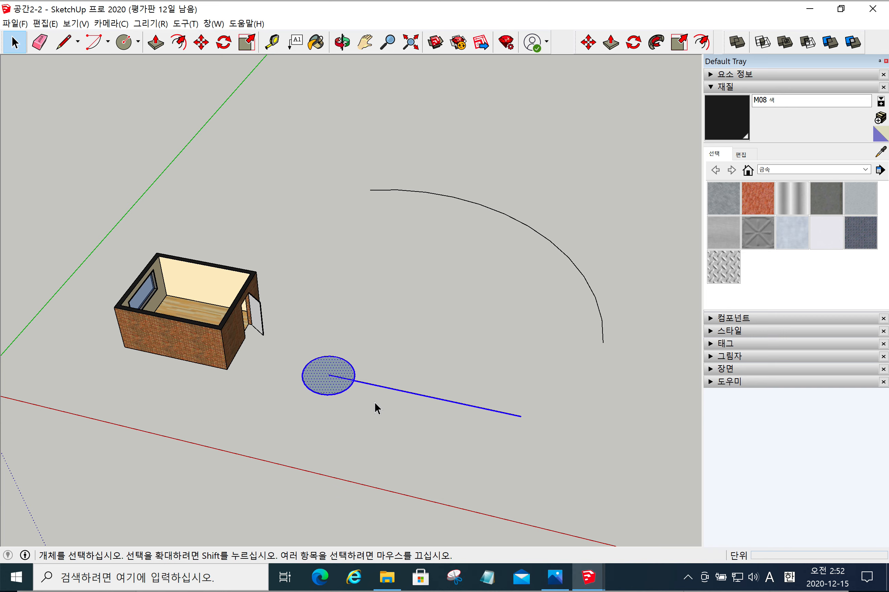
key(m)
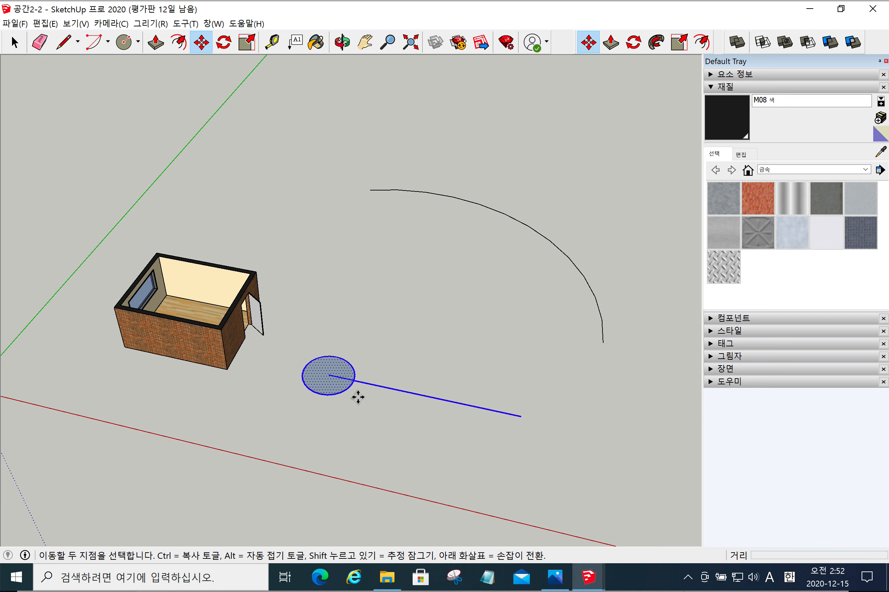
click(358, 398)
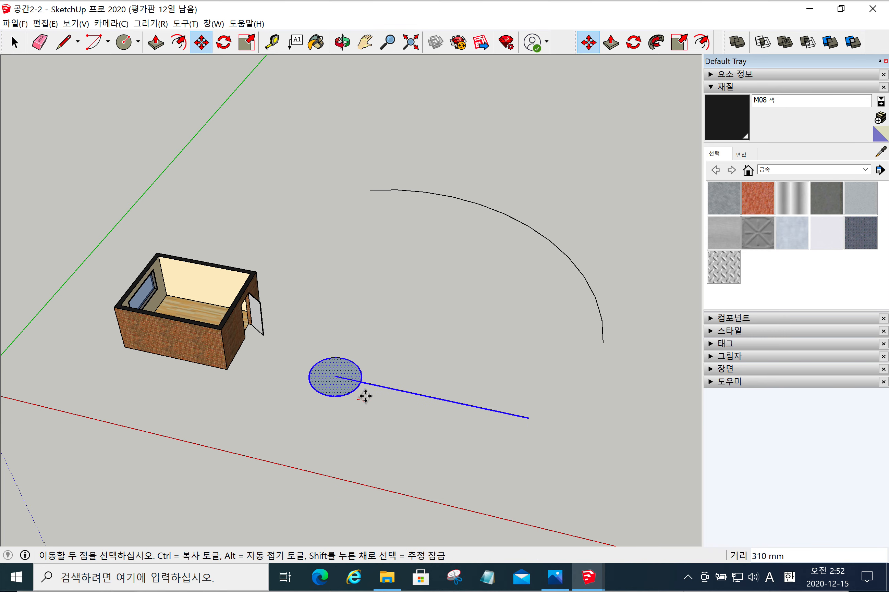
click(419, 405)
middle_drag(462, 439, 332, 329)
key(space)
middle_drag(379, 419, 347, 432)
key(ctrl+z)
key(ctrl+z)
Draw an upright circle perpendicular to the red axis, centred on the straight line's end nearest the room
click(126, 43)
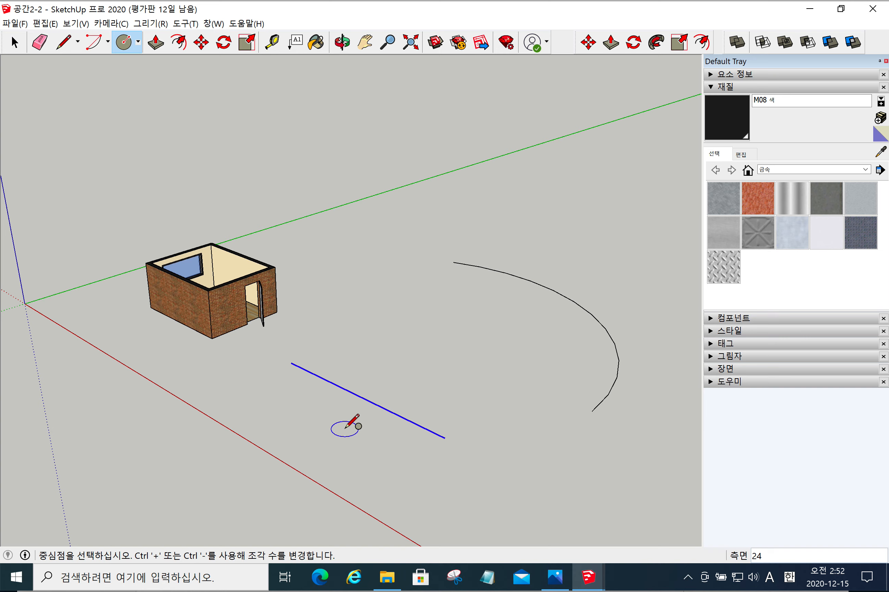
scroll(345, 425, down, 5)
middle_drag(283, 342, 267, 328)
scroll(267, 333, up, 3)
scroll(268, 331, down, 2)
scroll(267, 328, down, 3)
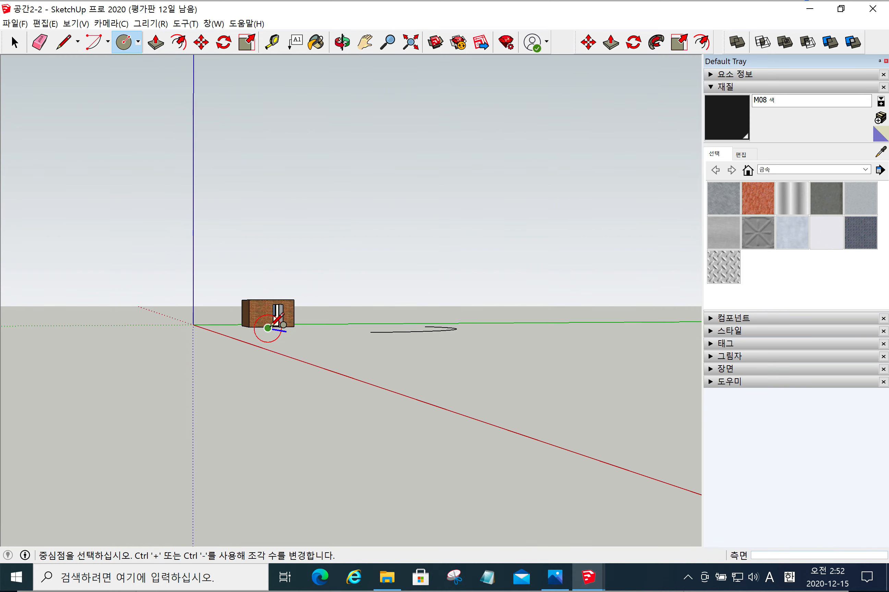
scroll(267, 328, up, 3)
scroll(266, 328, up, 3)
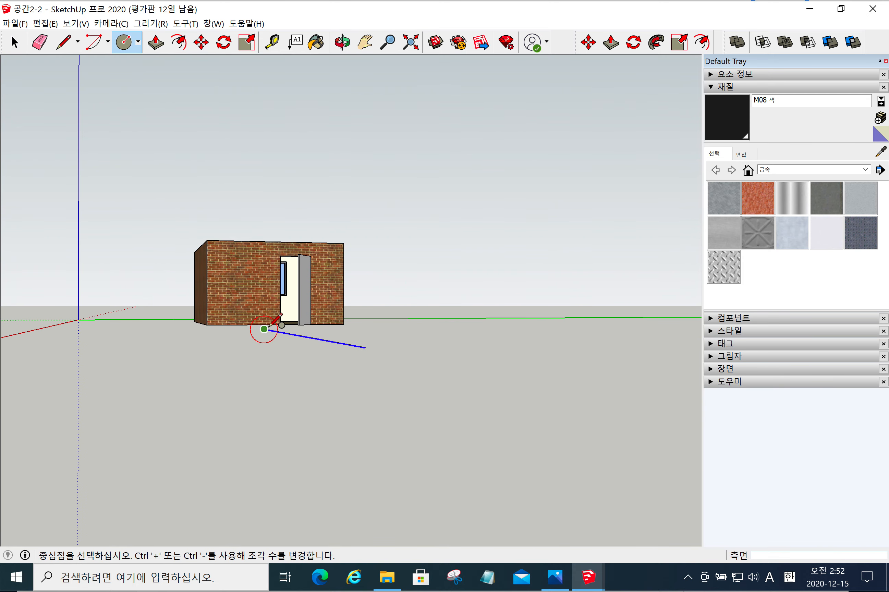
click(265, 329)
middle_drag(264, 328, 325, 377)
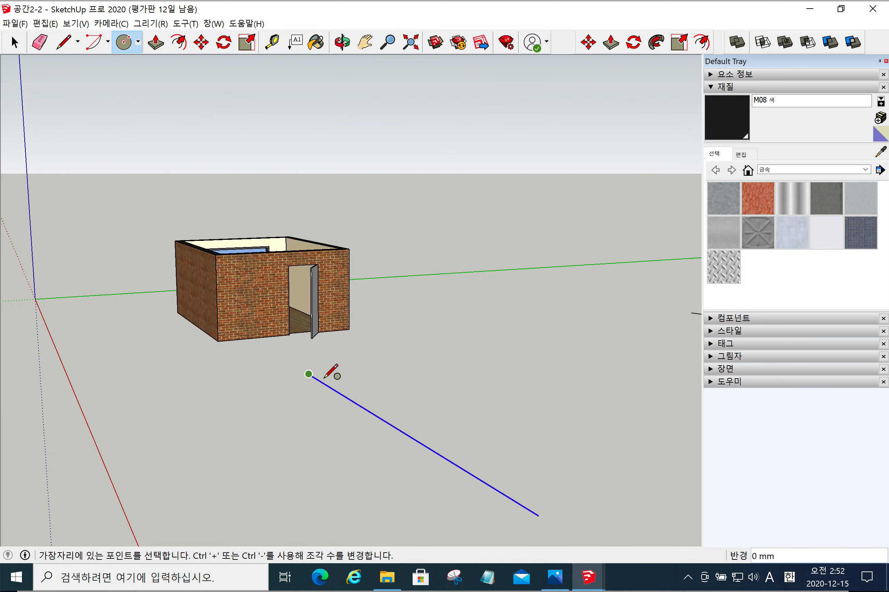
click(321, 367)
Sweep the upright circle along the straight line with Follow Me to form a solid cylinder
middle_drag(321, 416, 286, 418)
scroll(226, 402, up, 2)
scroll(225, 401, down, 3)
middle_drag(226, 399, 353, 421)
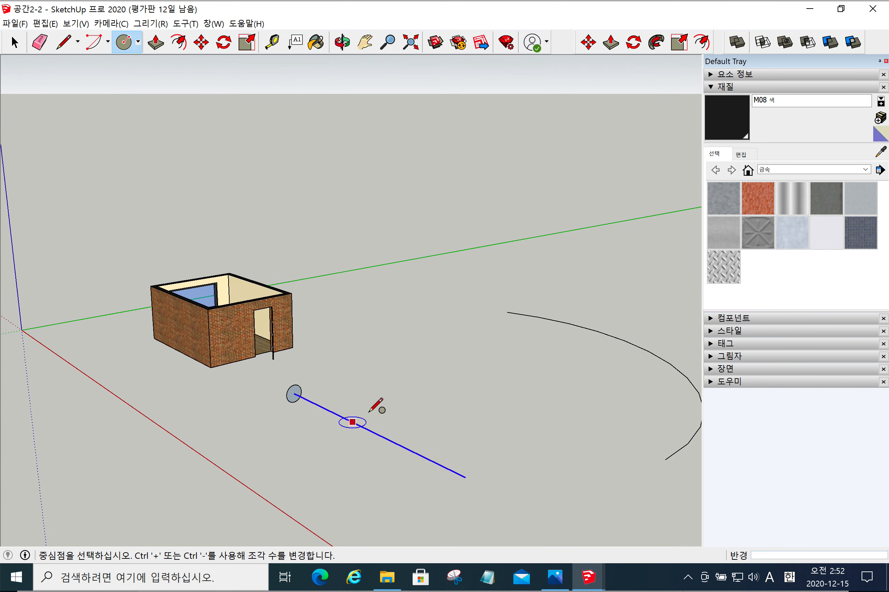
click(656, 42)
scroll(302, 406, down, 1)
scroll(297, 408, up, 2)
scroll(297, 402, up, 2)
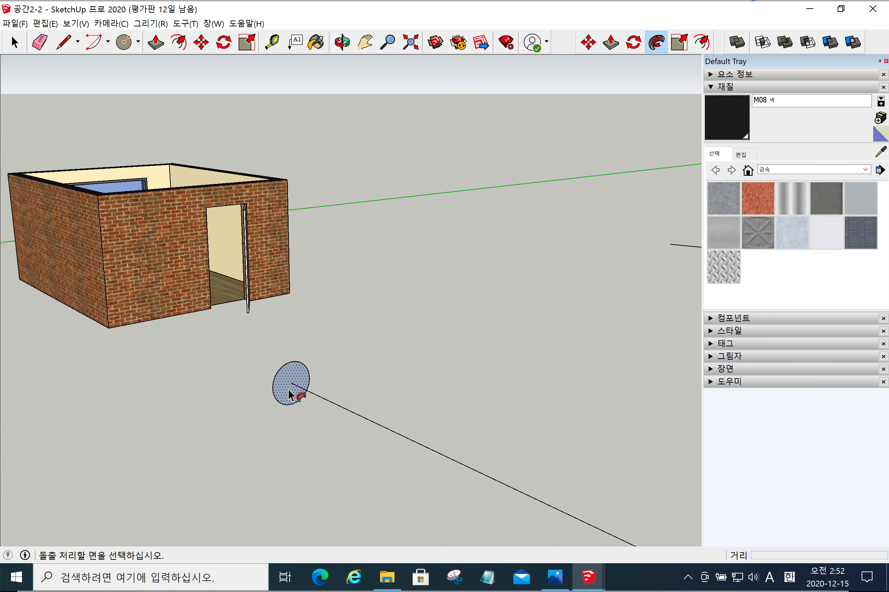
click(287, 389)
middle_drag(356, 325, 343, 379)
scroll(361, 345, up, 3)
scroll(352, 348, down, 8)
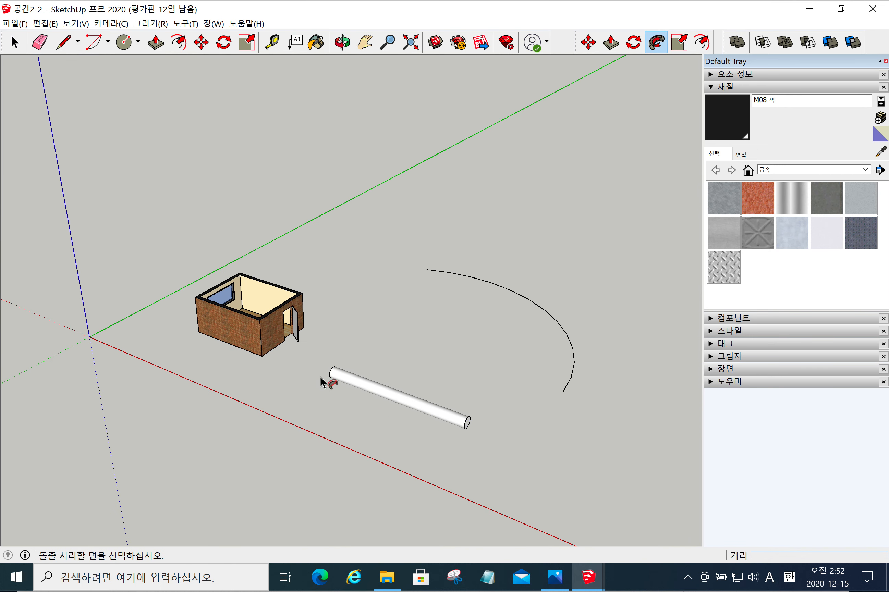
Draw an upright circle perpendicular to the red axis, centred on the arc's far end
middle_drag(512, 405, 490, 349)
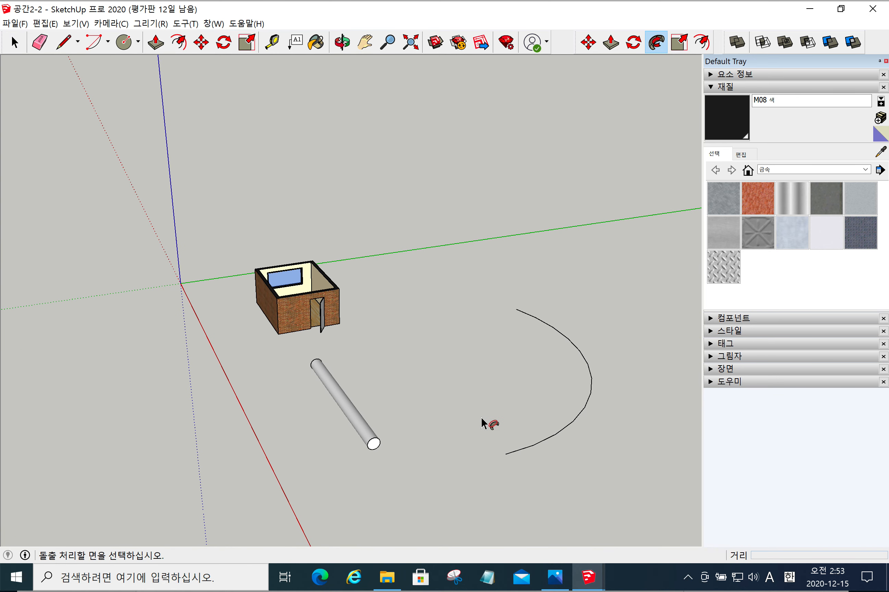
click(124, 41)
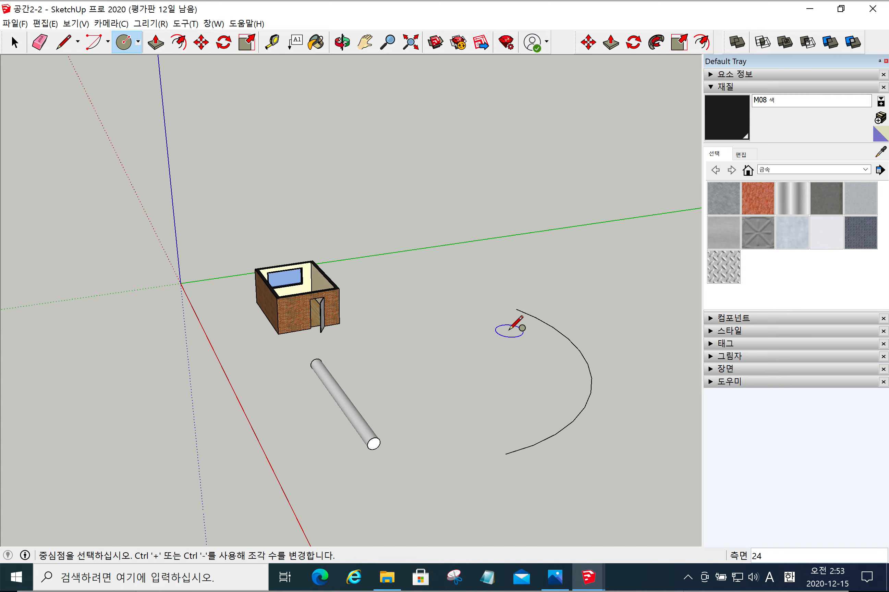
middle_drag(510, 329, 455, 296)
middle_drag(572, 357, 589, 327)
click(573, 372)
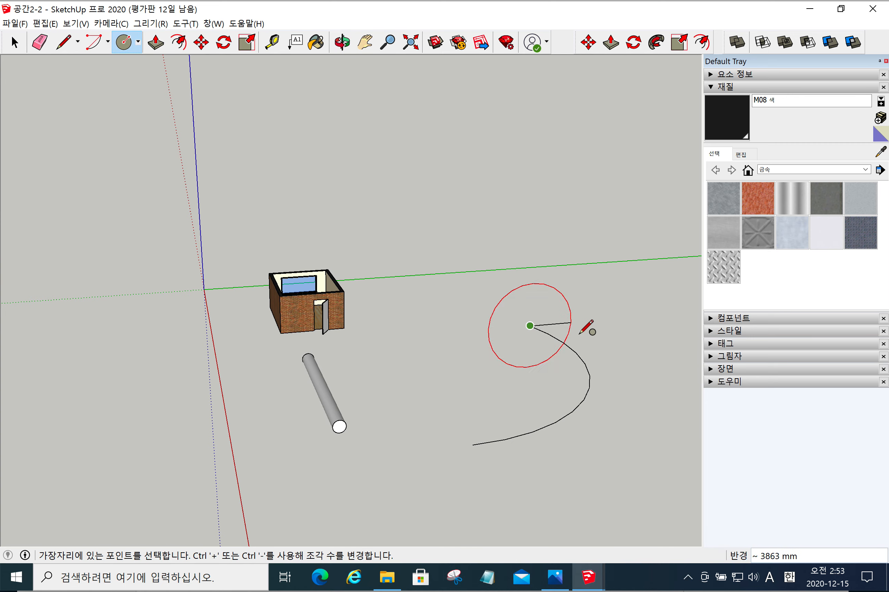
click(551, 323)
middle_drag(565, 319, 645, 96)
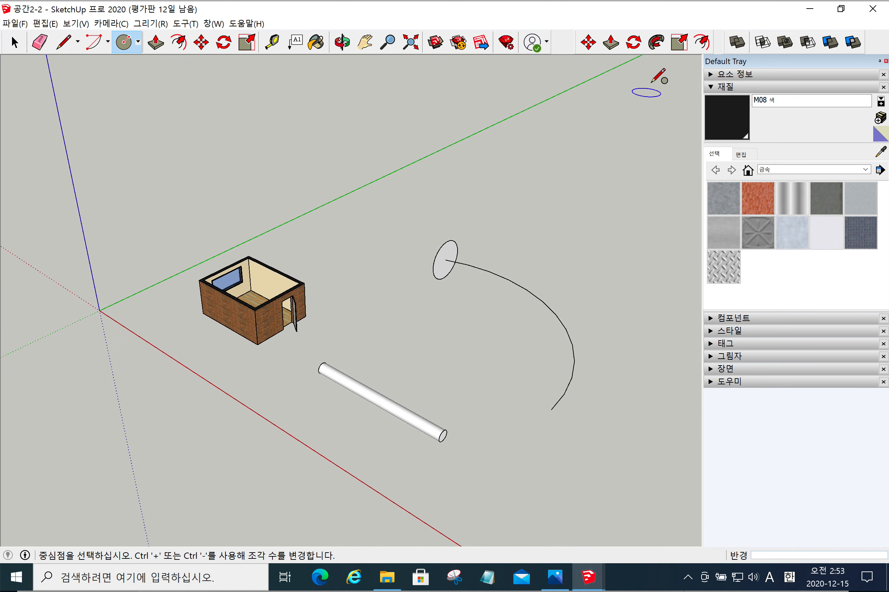
Sweep the upright circle along the whole arc with Follow Me to form a curved solid pipe
click(657, 43)
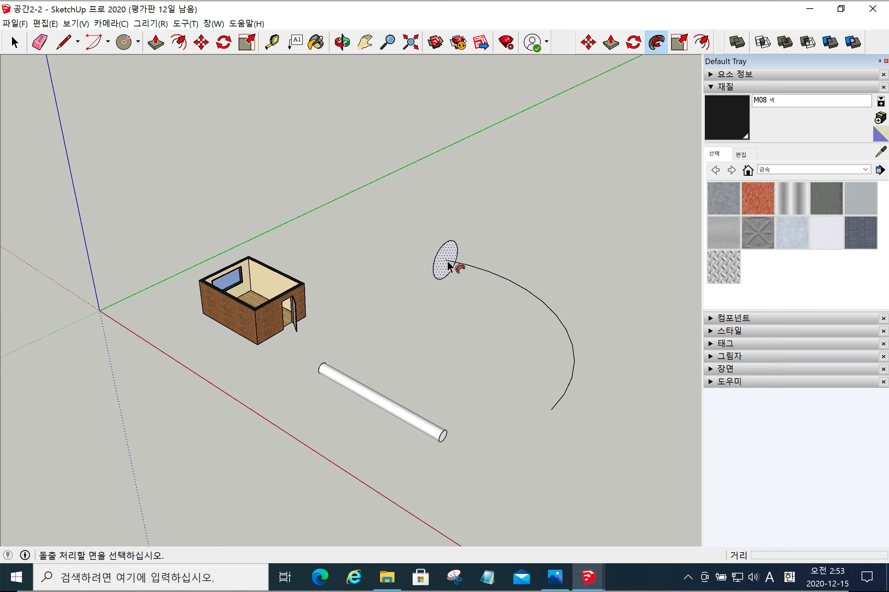
drag(443, 264, 487, 270)
drag(566, 366, 548, 409)
middle_drag(549, 411, 587, 450)
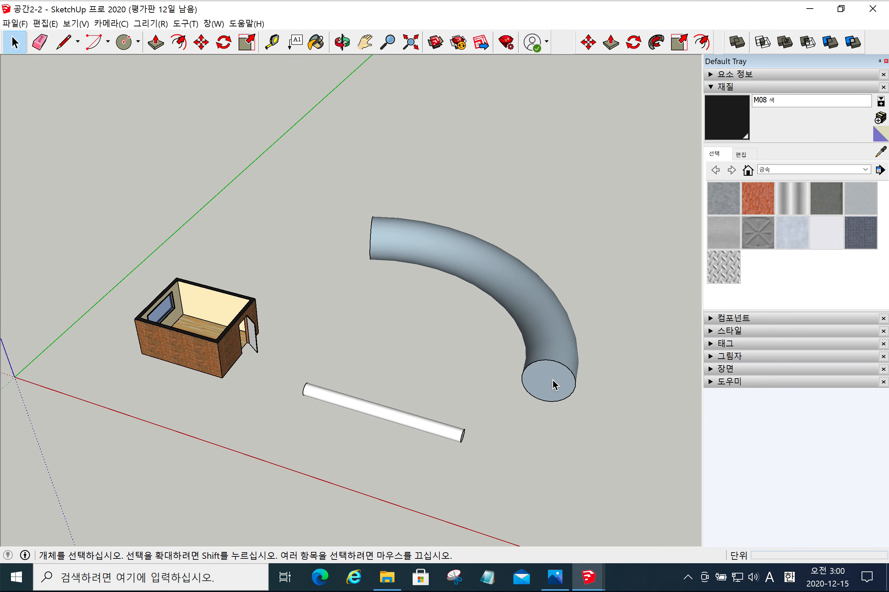
Delete the curved pipe, the straight cylinder and any leftover geometry, keeping only the room
triple_click(553, 348)
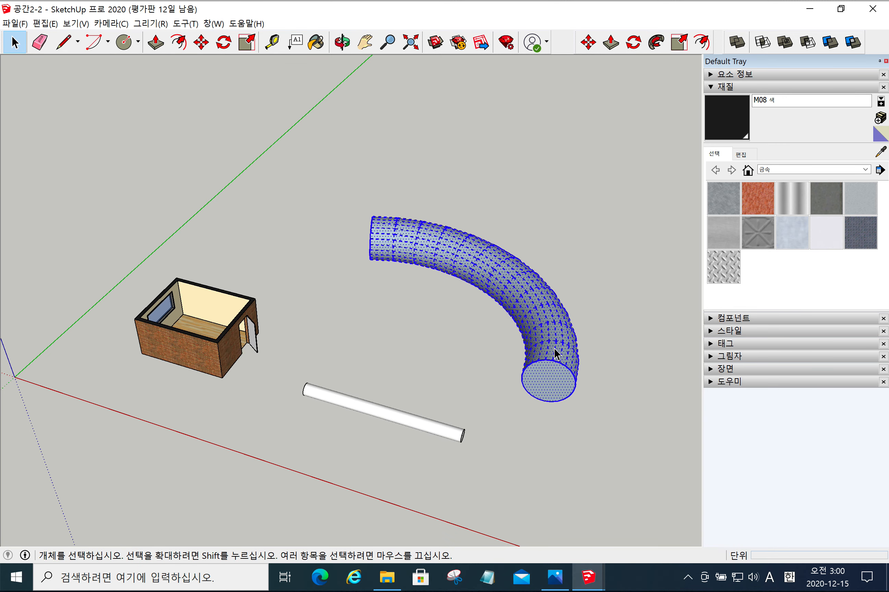
key(Delete)
triple_click(421, 424)
key(Delete)
drag(600, 459, 456, 374)
key(Delete)
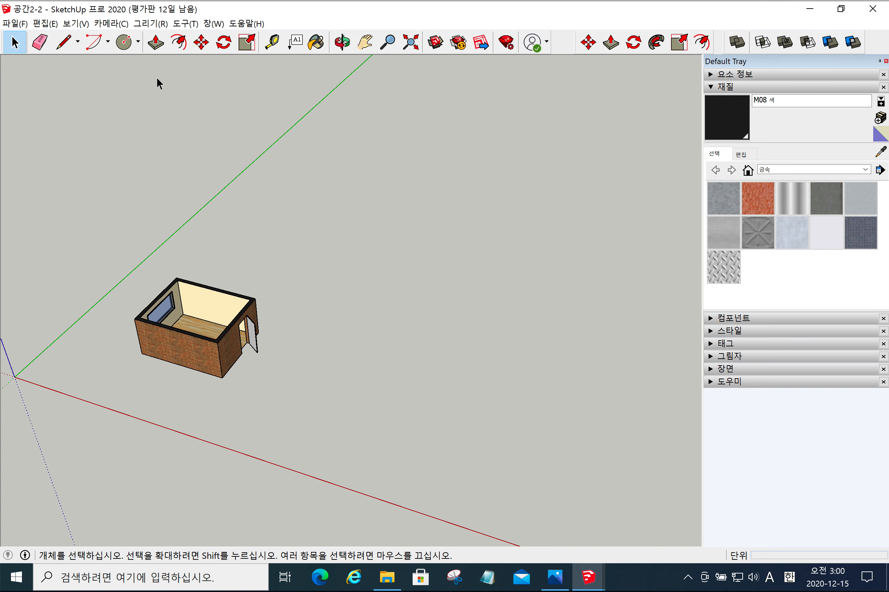
Draw a flat rectangle about 4079 by 4709 mm on the ground beside the room
click(137, 41)
click(139, 60)
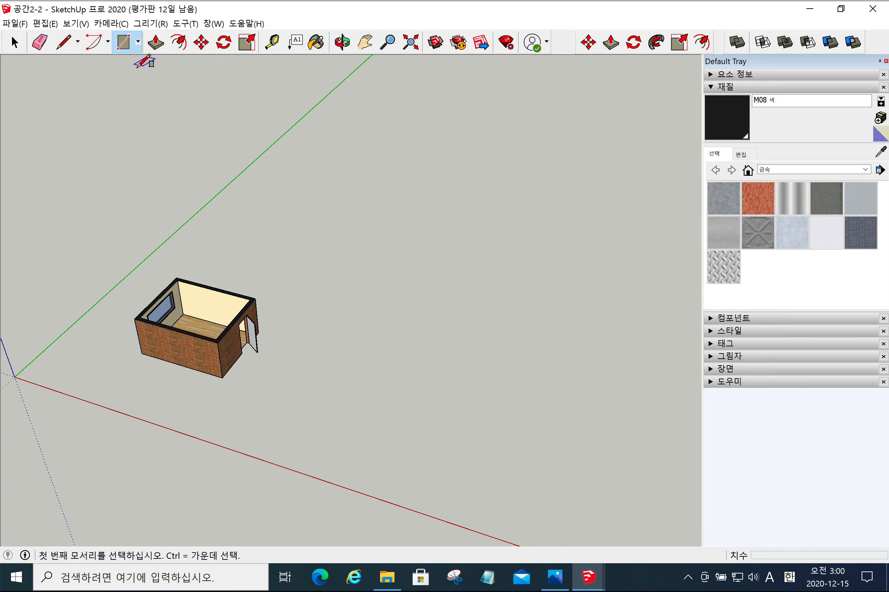
click(323, 402)
click(429, 364)
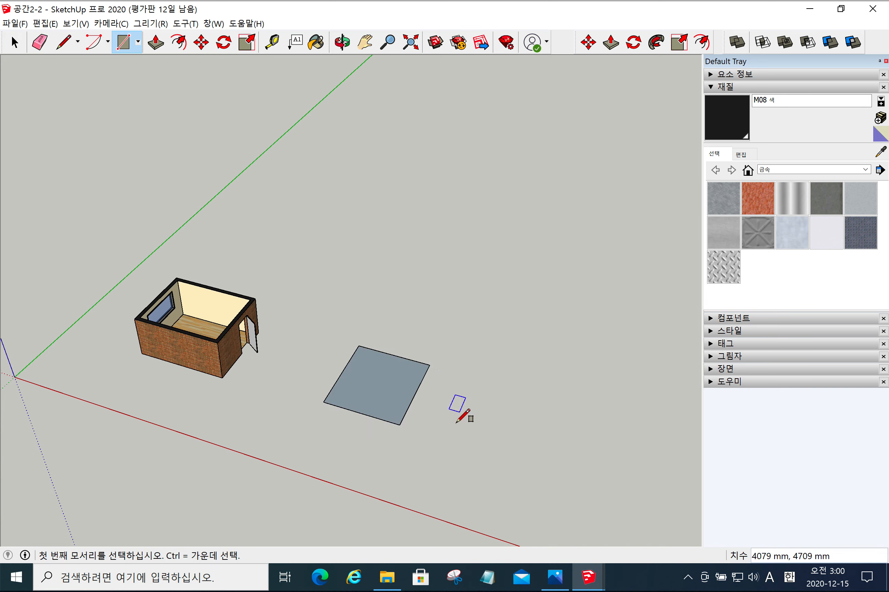
Pull the rectangle up into a tall box with Push/Pull and make the whole box a group
key(p)
click(373, 407)
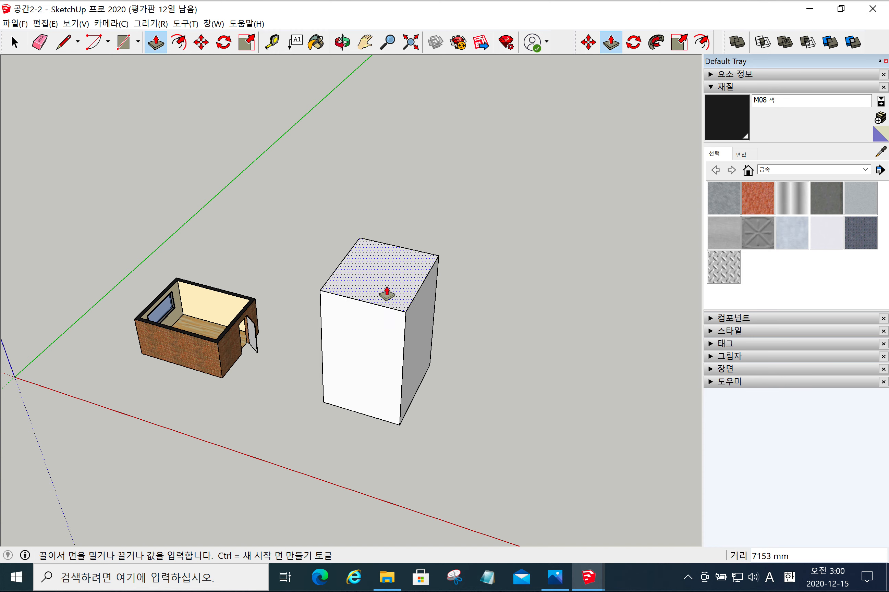
click(386, 290)
key(space)
triple_click(376, 361)
right_click(376, 360)
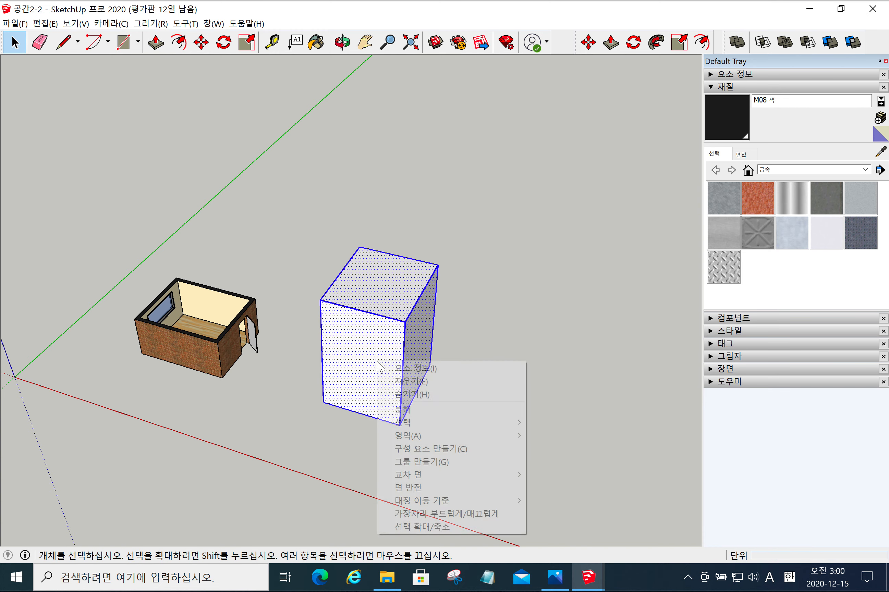
click(467, 463)
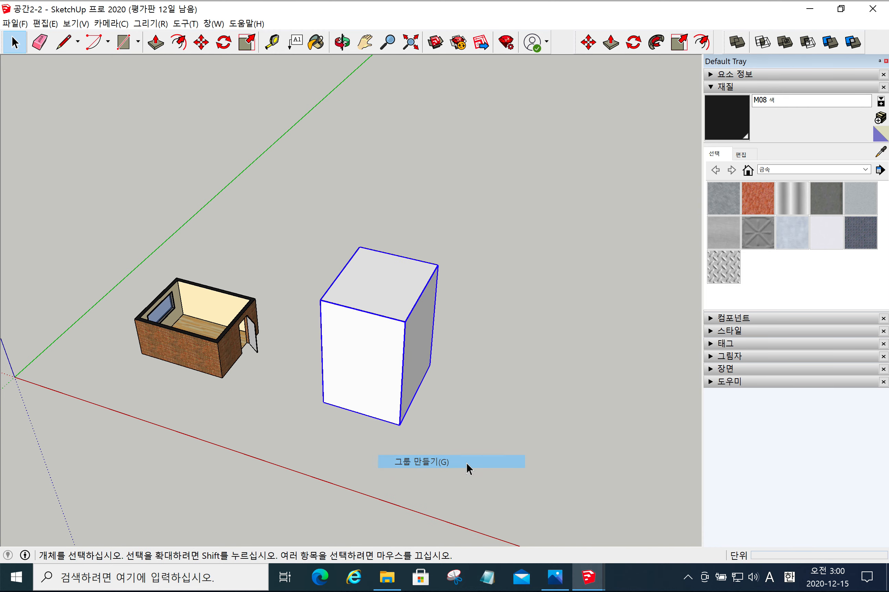
Draw a flat circle with a radius of about 2328 mm on the ground beside the box
click(138, 43)
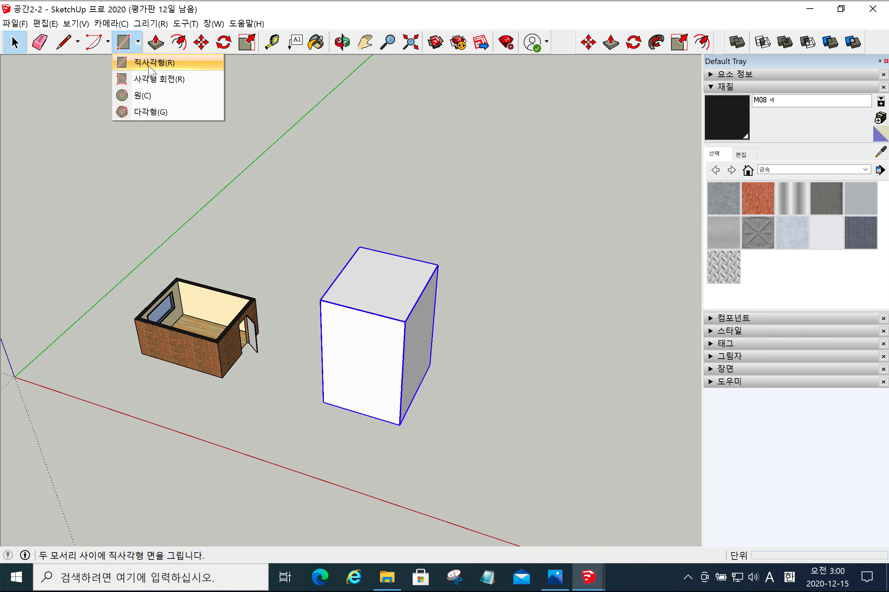
click(155, 94)
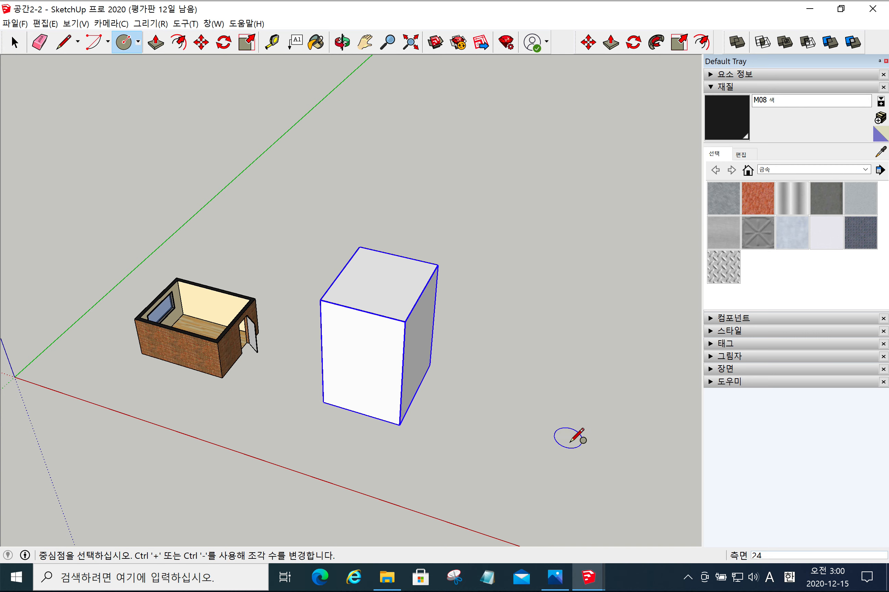
click(510, 413)
click(553, 401)
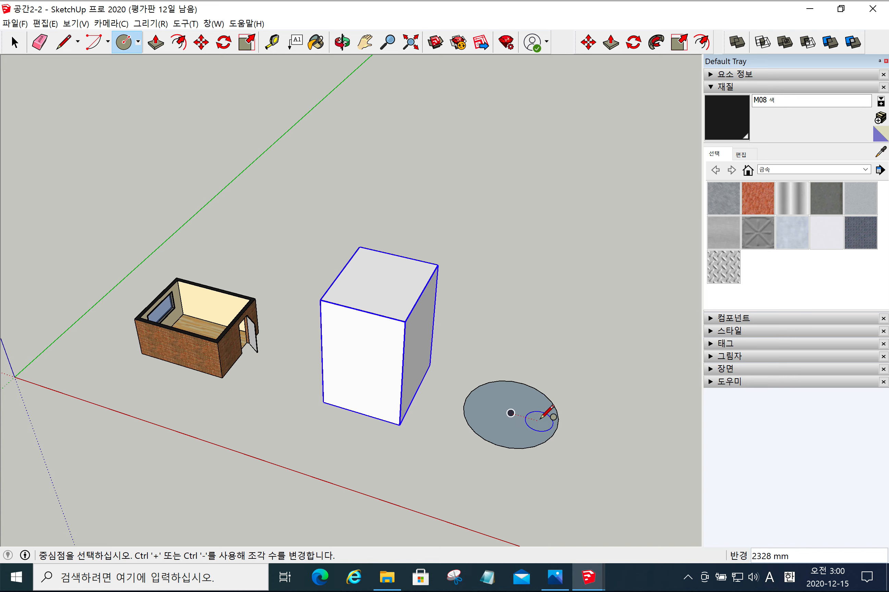
Pull the circle up into a cylinder slightly lower than the box and make it a separate group
key(p)
drag(512, 417, 527, 325)
key(space)
click(521, 401)
double_click(520, 402)
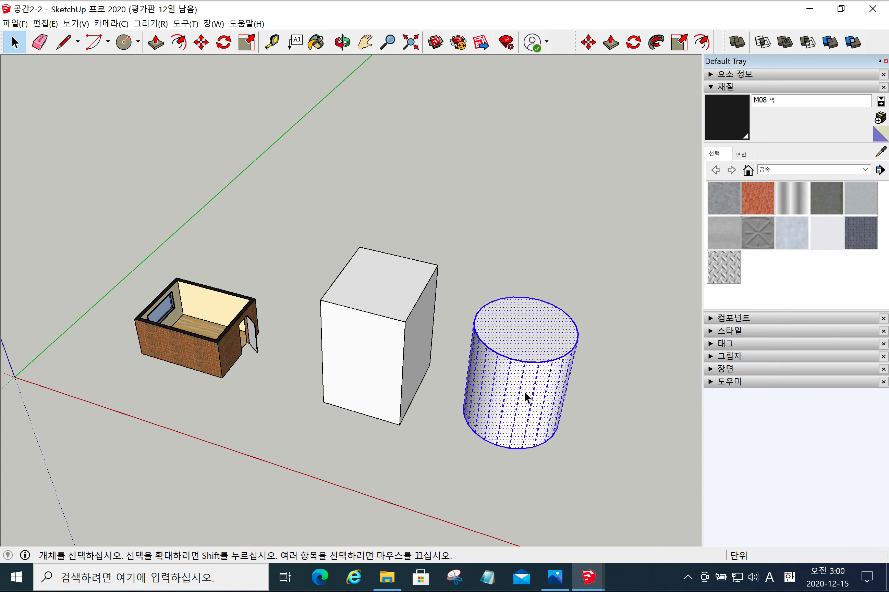
right_click(523, 390)
click(599, 280)
click(412, 338)
click(506, 359)
click(404, 367)
click(509, 401)
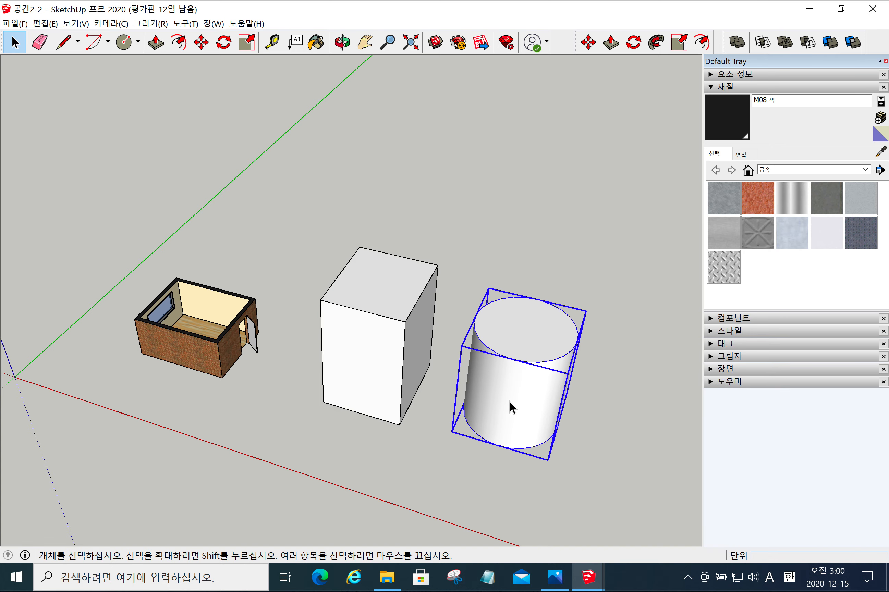
Move the cylinder group toward the box until the two solids partly overlap
middle_drag(420, 462, 514, 436)
key(m)
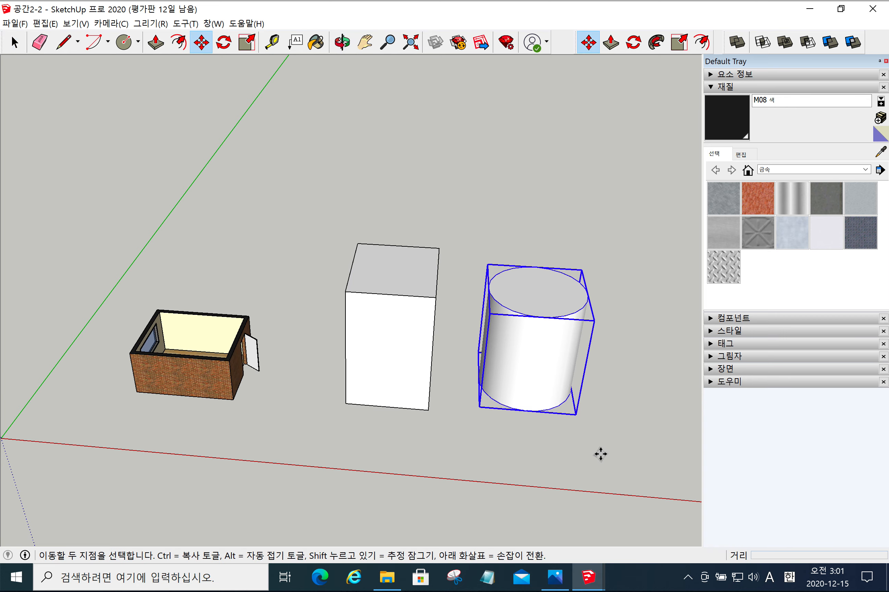
click(601, 454)
click(513, 448)
middle_drag(509, 444, 314, 369)
key(space)
click(580, 291)
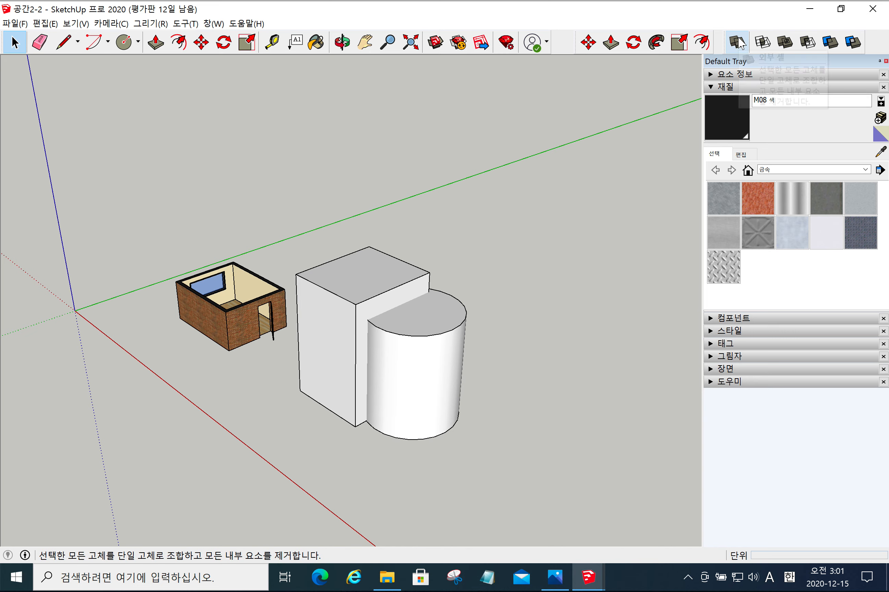
Combine the overlapping box and cylinder groups into a single solid with Outer Shell
click(365, 273)
shift+click(435, 320)
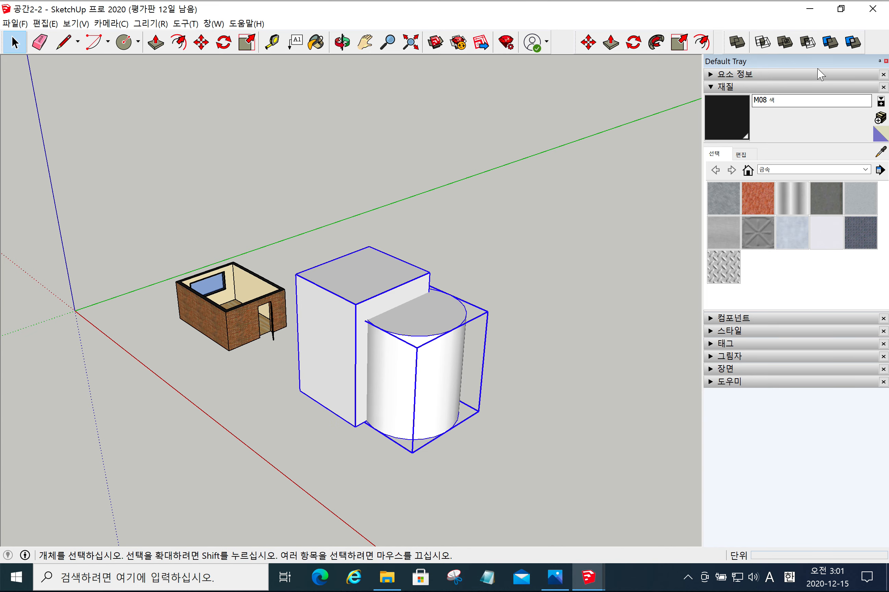
click(736, 42)
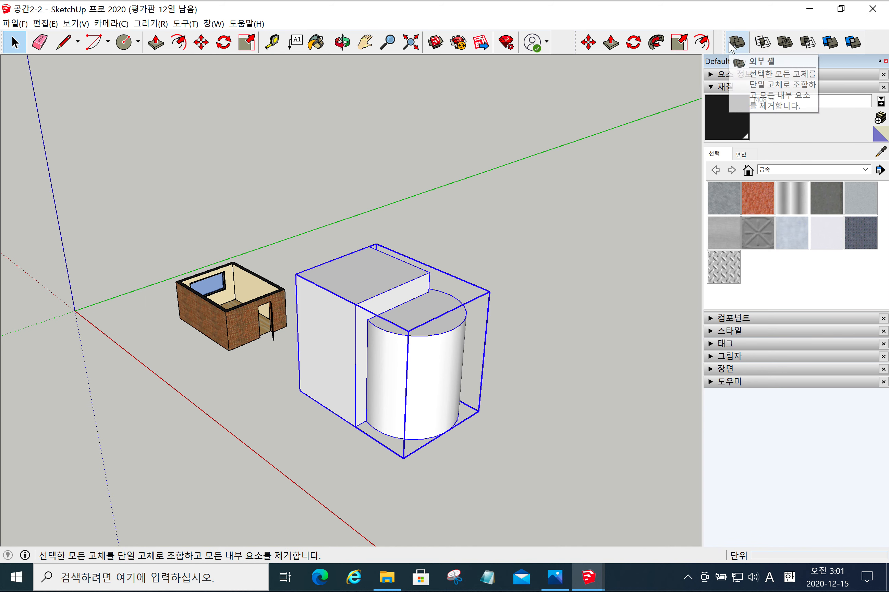
click(549, 321)
click(407, 352)
shift+click(364, 279)
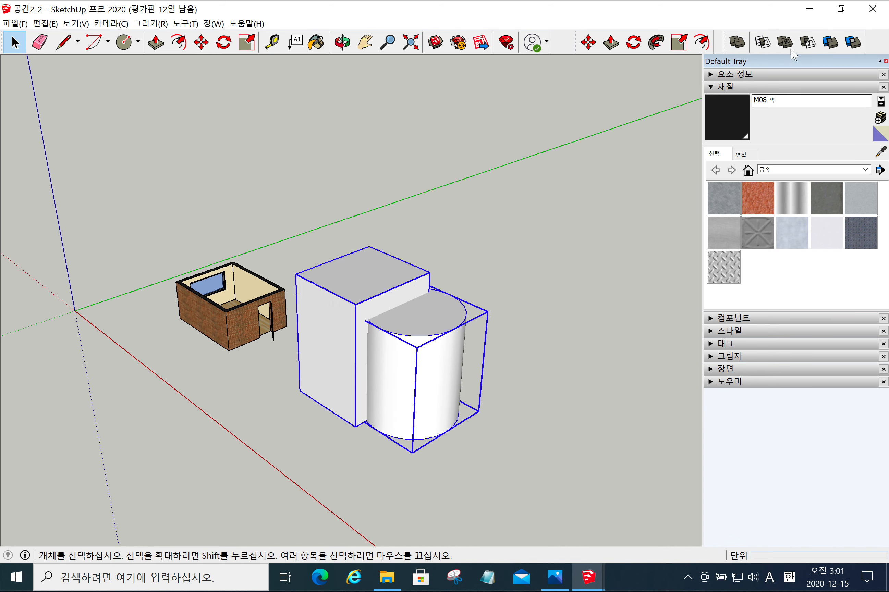
click(737, 43)
Open the combined solid for editing and examine from several angles how its box and cylinder faces connect
middle_drag(383, 353, 523, 357)
click(526, 359)
double_click(440, 364)
click(421, 318)
click(408, 307)
double_click(411, 309)
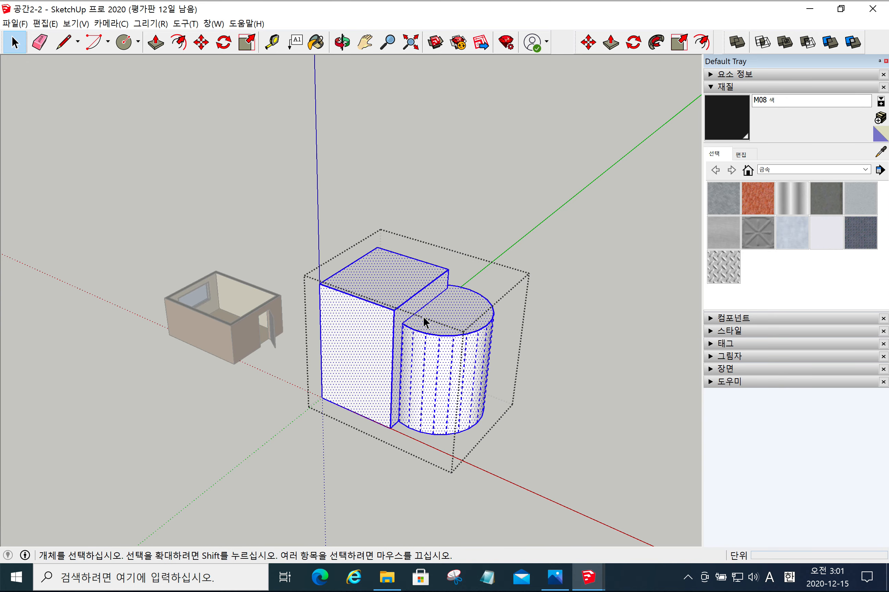
middle_drag(450, 384, 537, 342)
click(536, 342)
triple_click(375, 340)
middle_drag(322, 342, 456, 421)
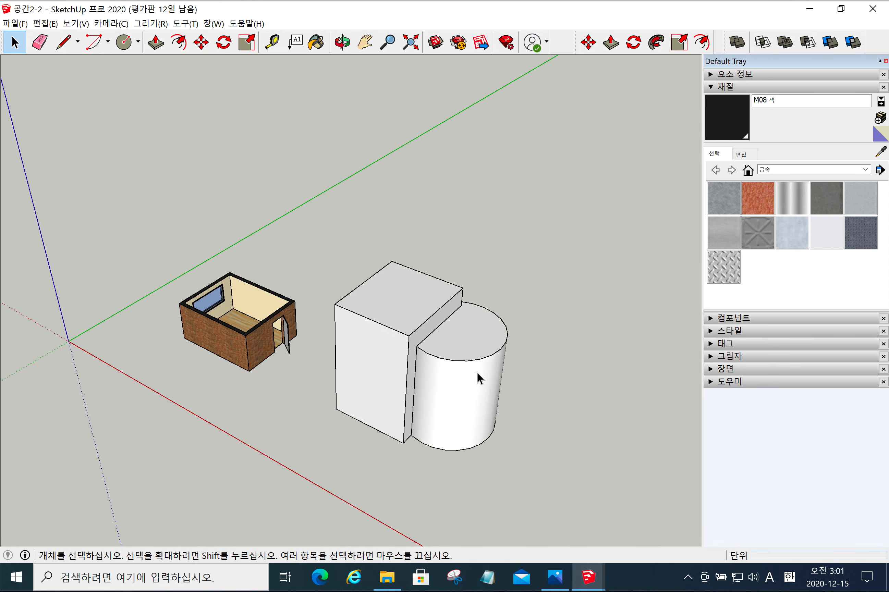
click(468, 348)
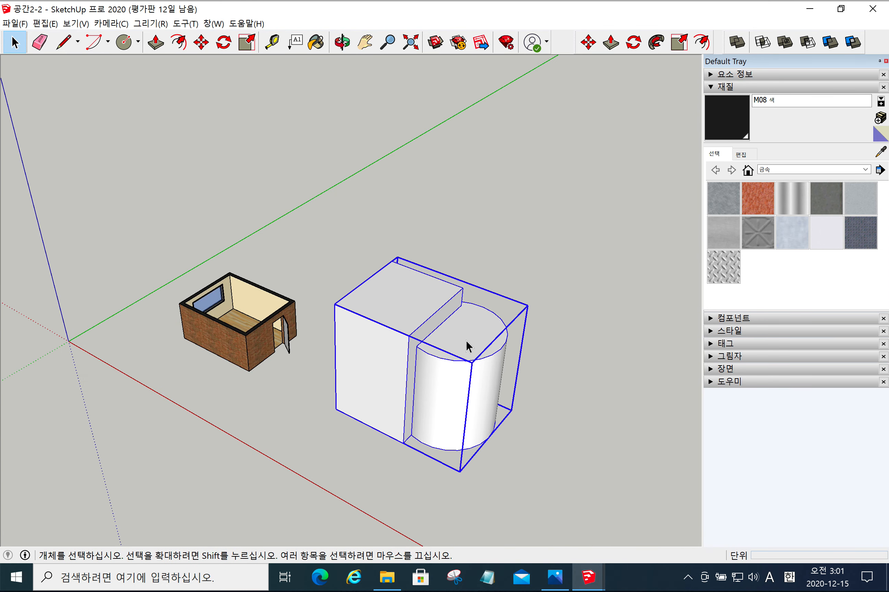
double_click(468, 349)
click(578, 365)
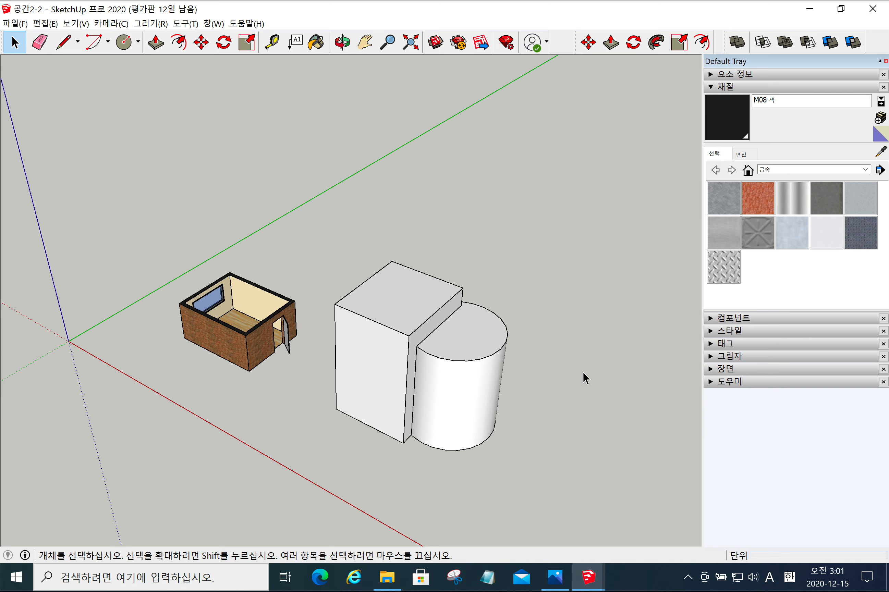
Undo the Outer Shell operation to restore the box and cylinder as separate groups
key(ctrl+z)
click(583, 372)
key(ctrl+z)
click(592, 362)
key(ctrl+z)
click(580, 366)
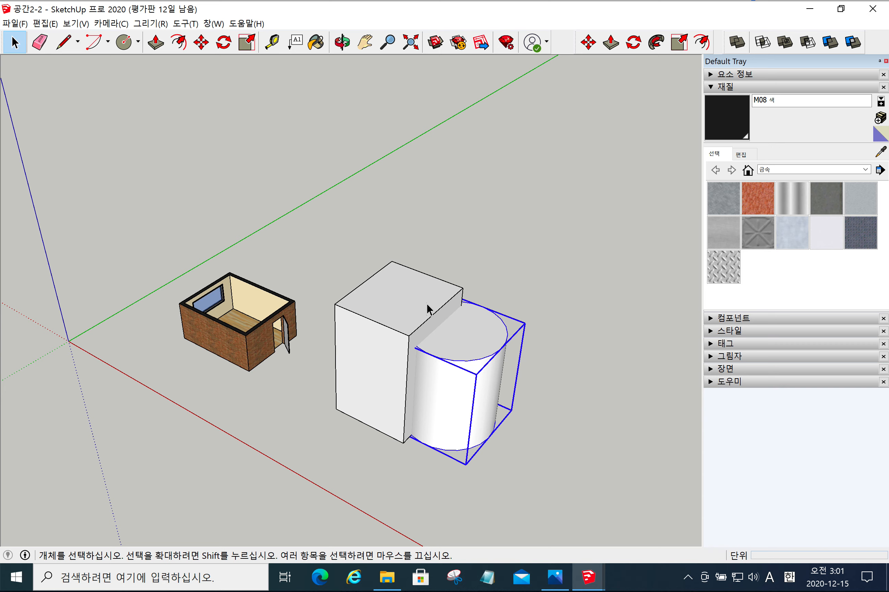
key(m)
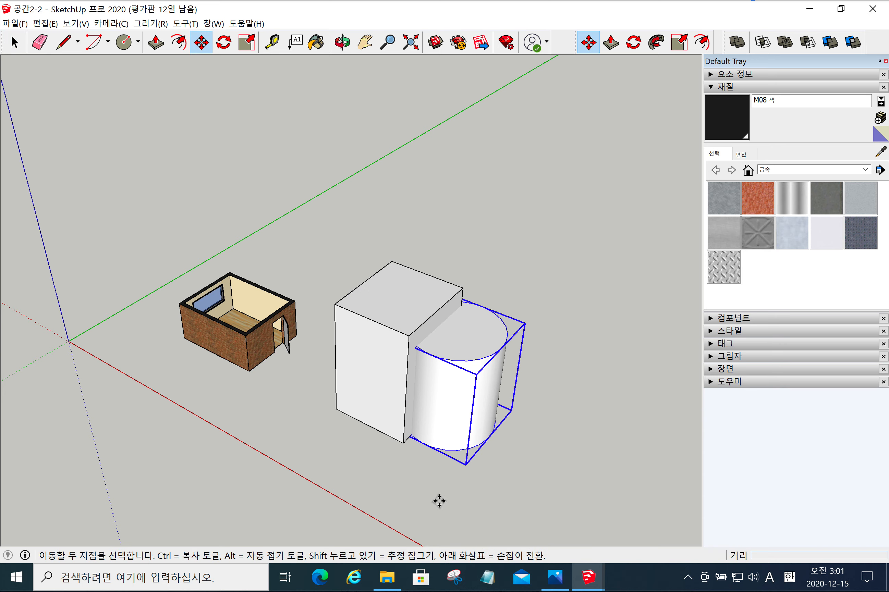
click(438, 499)
key(Escape)
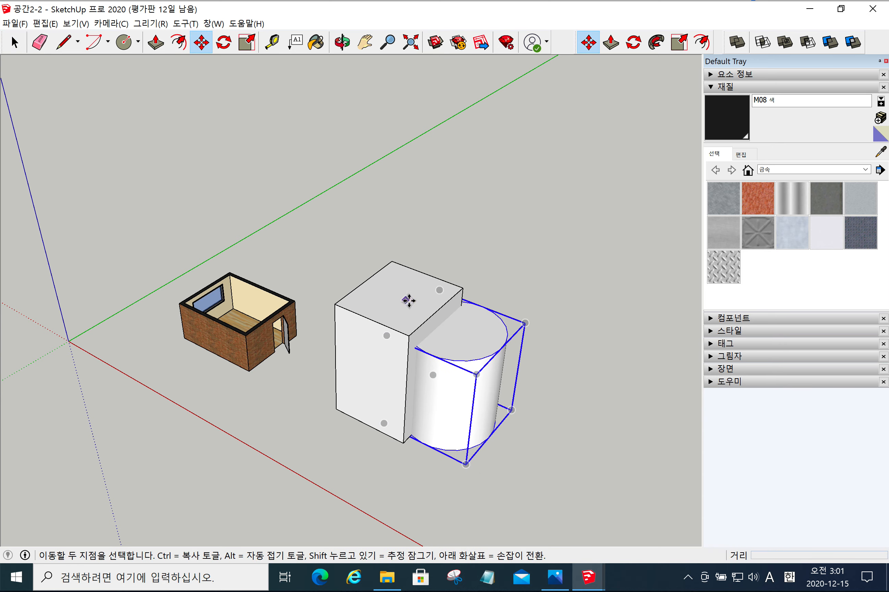
Select both the box and the cylinder and try the Intersect solid tool to keep only their overlapping volume
middle_drag(571, 363, 541, 379)
key(space)
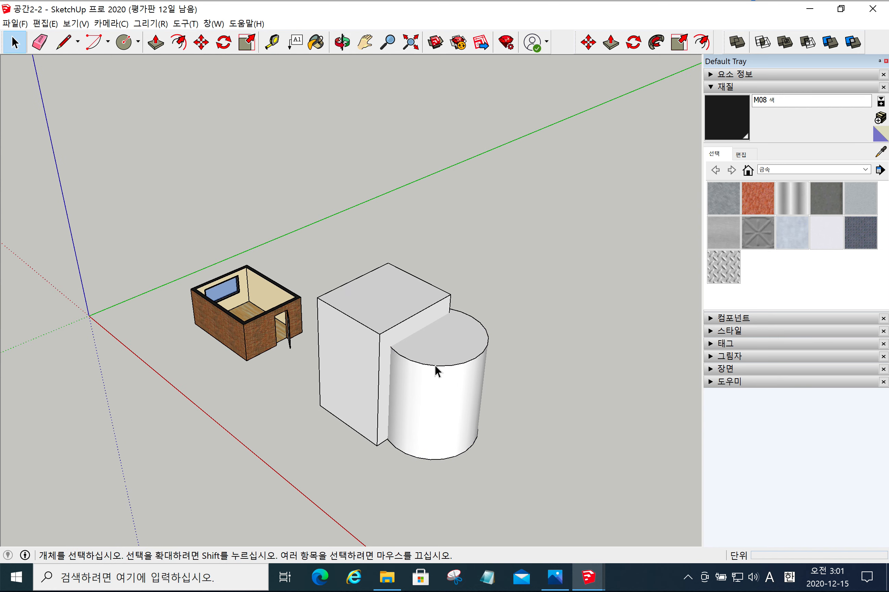
shift+click(392, 315)
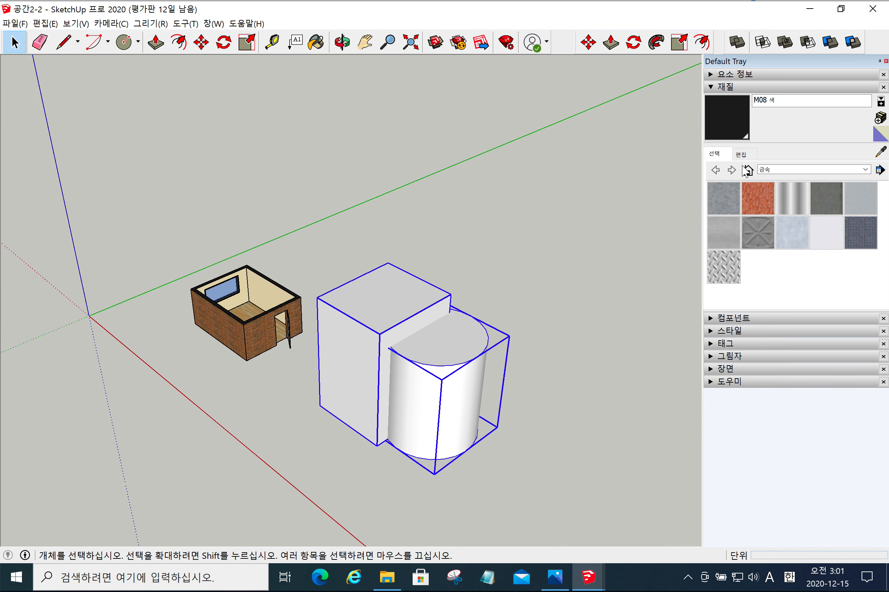
click(763, 43)
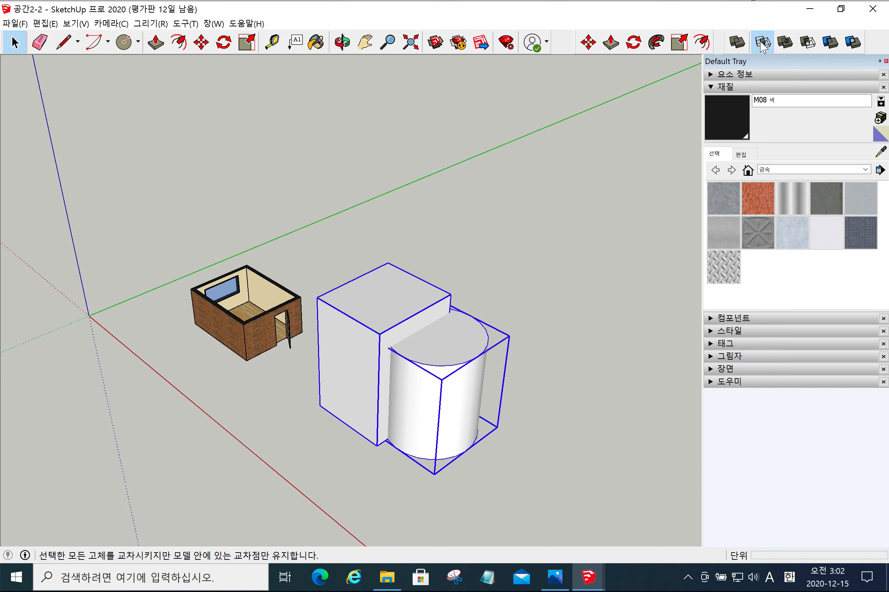
middle_drag(417, 359, 485, 409)
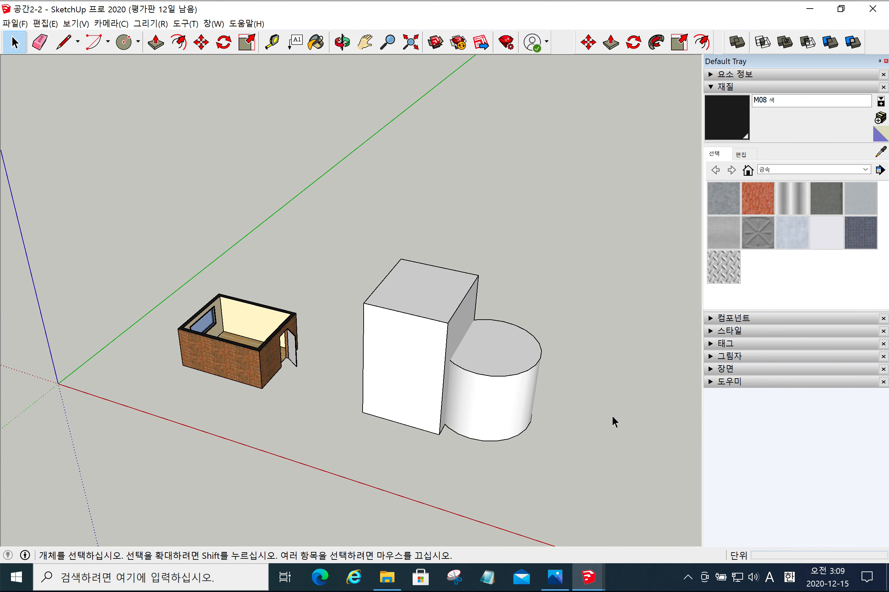
click(528, 381)
shift+click(417, 323)
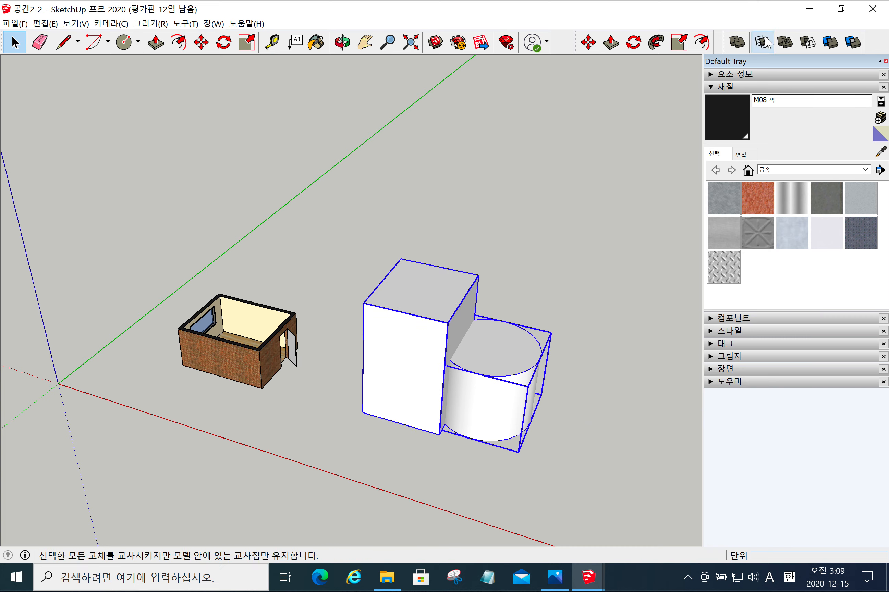
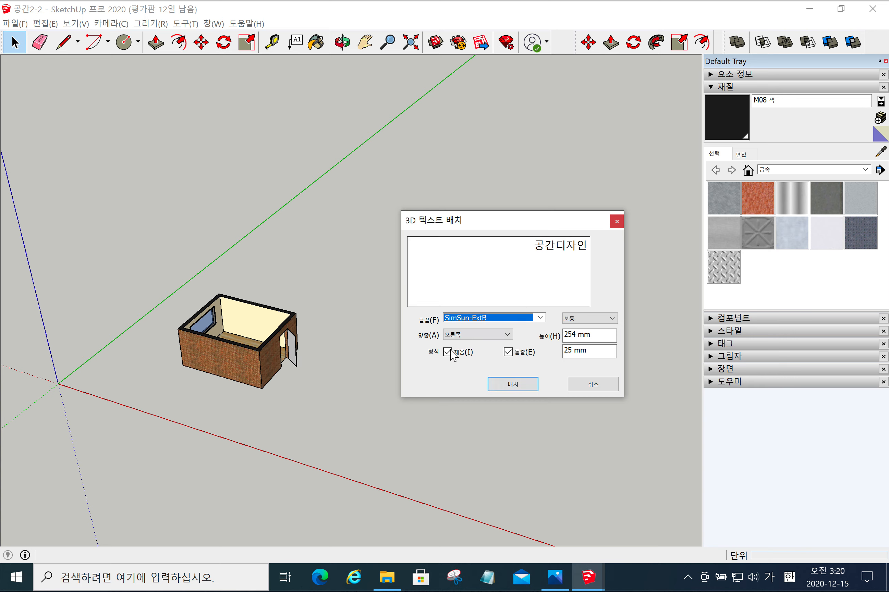
Compare left and centre alignment for the 3D text 공간디자인, ending with left alignment (왼쪽)
click(468, 335)
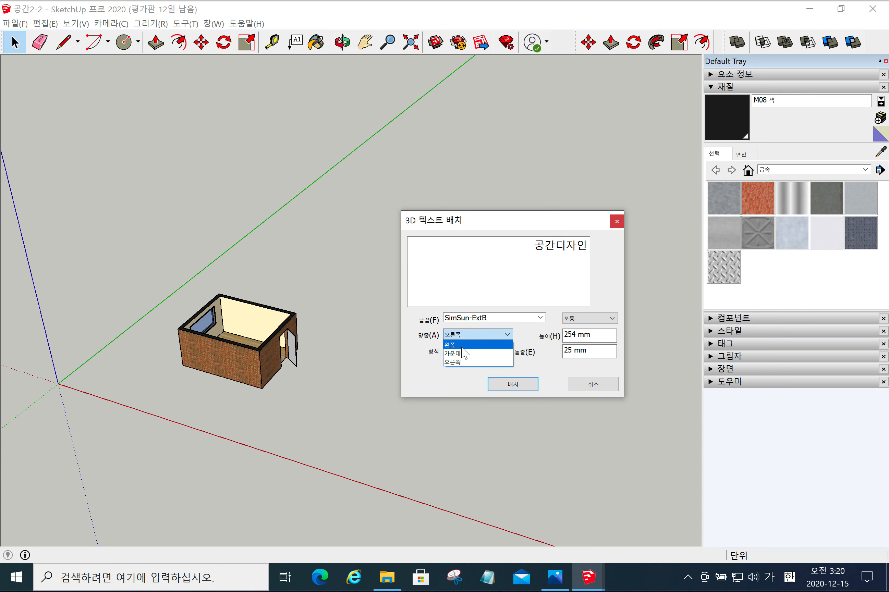
click(460, 345)
click(478, 335)
click(465, 353)
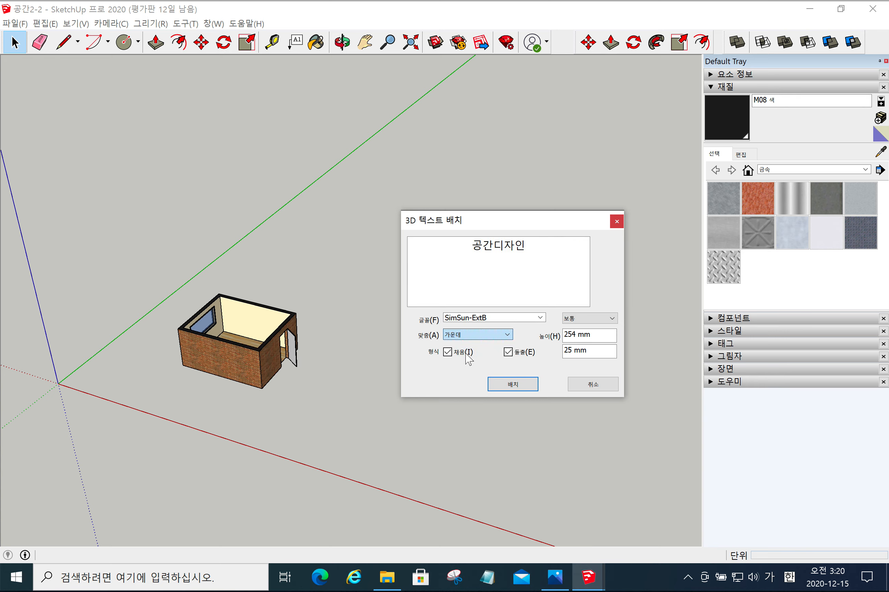
click(484, 334)
click(470, 346)
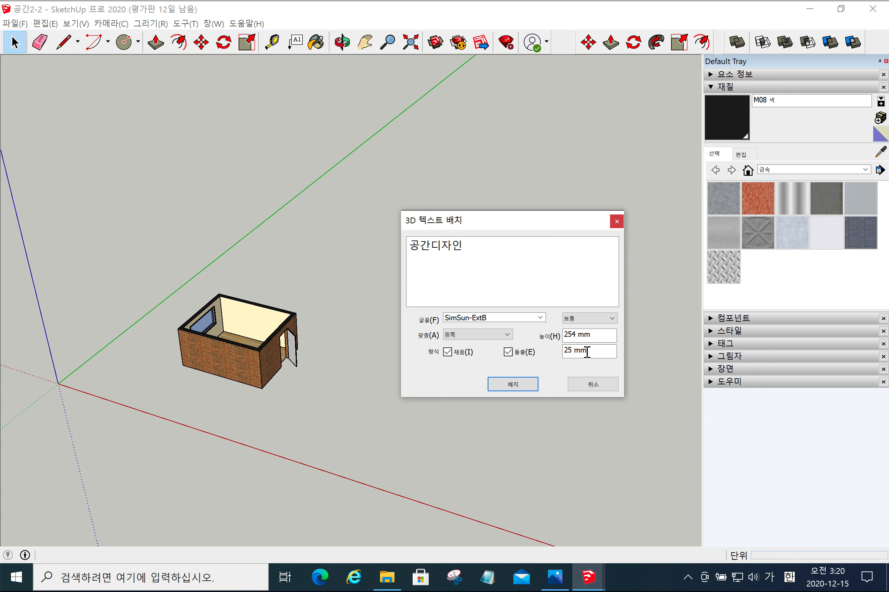
Set the 3D text's extrusion to 100 mm and place 공간디자인 on the ground beside the brick room
drag(590, 351, 559, 354)
drag(590, 349, 567, 350)
drag(593, 352, 527, 357)
text(100)
click(516, 384)
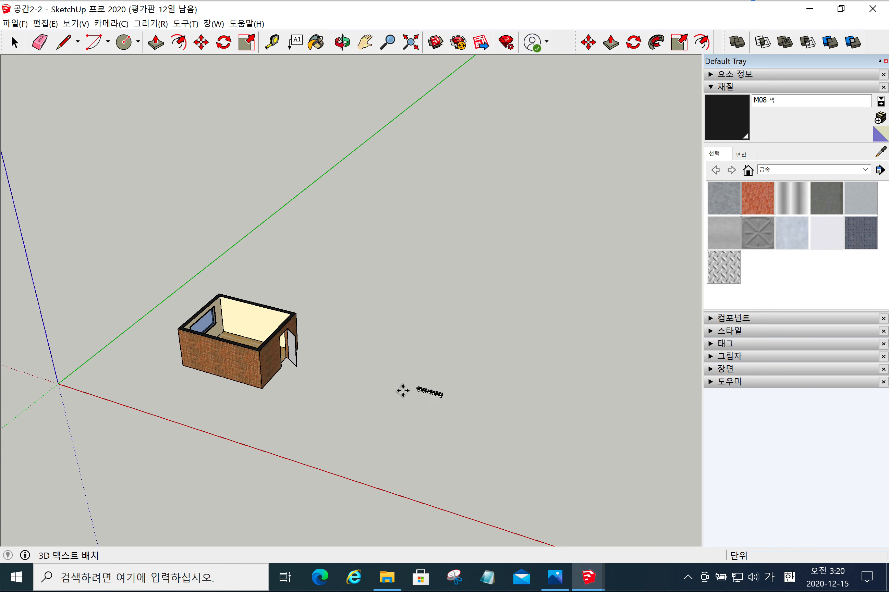
click(361, 381)
Enlarge the placed 3D text 공간디자인 freehand from one corner with the Scale tool
scroll(367, 381, down, 2)
scroll(369, 378, up, 10)
middle_drag(371, 379, 287, 342)
scroll(285, 342, down, 5)
scroll(359, 369, down, 3)
scroll(358, 369, up, 5)
middle_drag(358, 370, 339, 352)
click(247, 42)
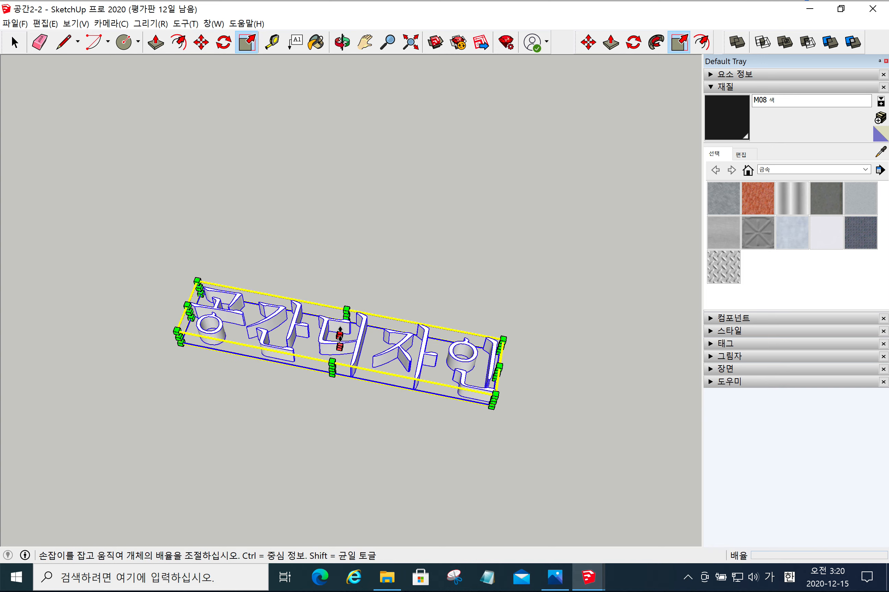
mouse_move(339, 335)
mouse_down()
mouse_move(337, 258)
mouse_move(339, 342)
mouse_up()
drag(504, 339, 666, 209)
scroll(321, 351, up, 4)
scroll(316, 346, down, 4)
scroll(315, 349, down, 5)
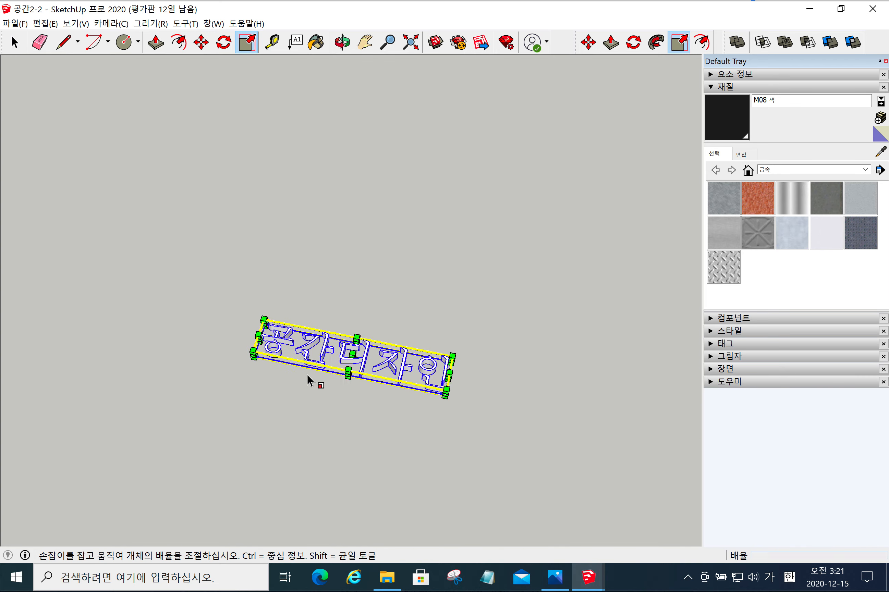
mouse_move(312, 379)
middle_down()
mouse_move(282, 341)
mouse_move(309, 381)
mouse_move(375, 349)
middle_up()
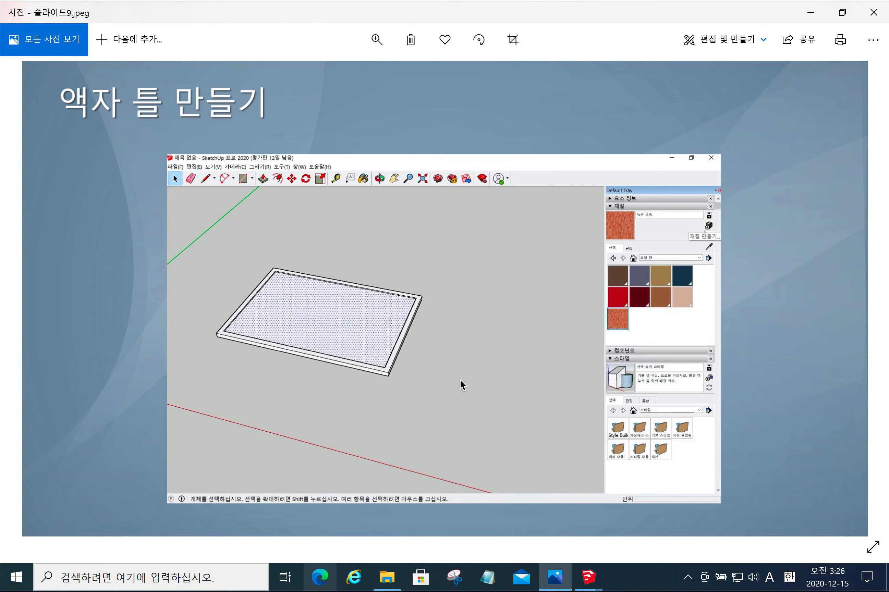
Read the slides on building the picture frame, creating its material and applying an image, and return to SketchUp
click(849, 283)
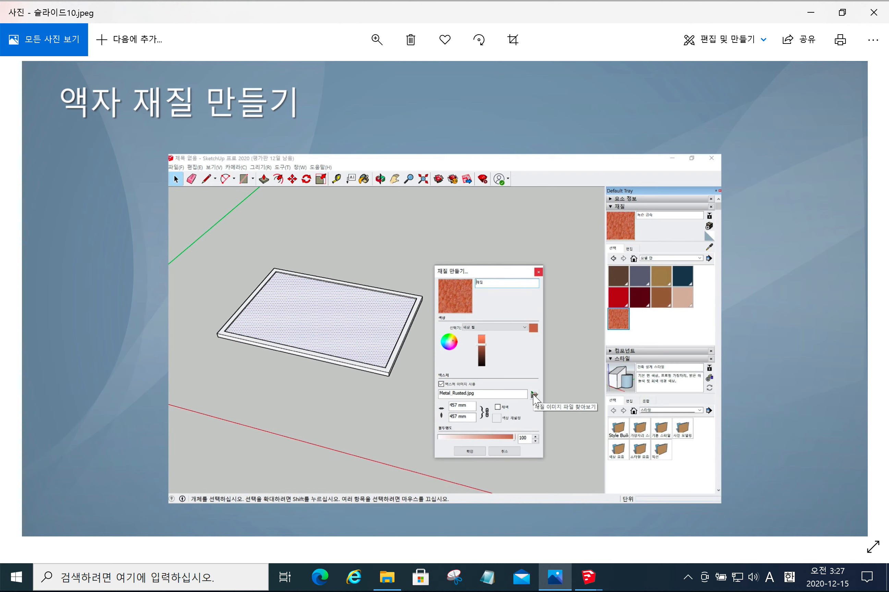
click(860, 295)
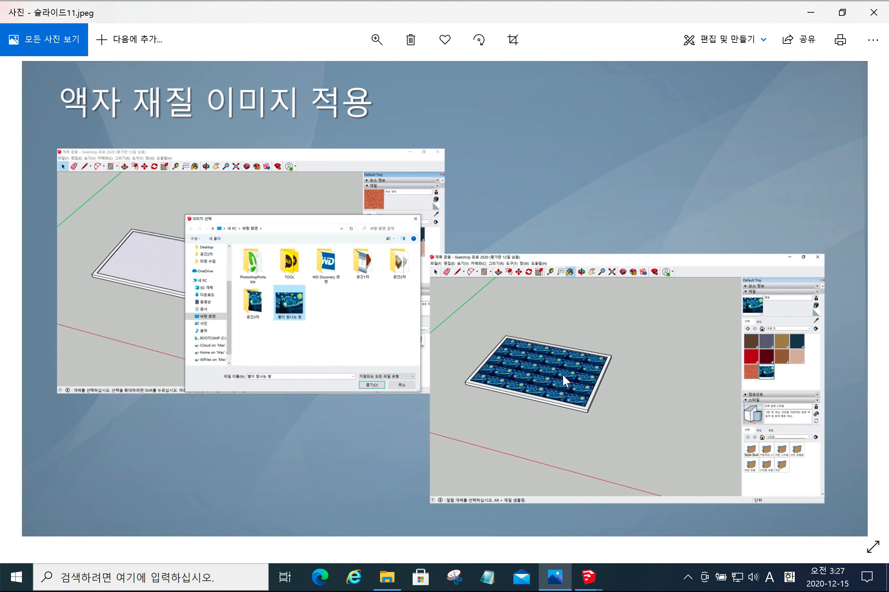
click(807, 14)
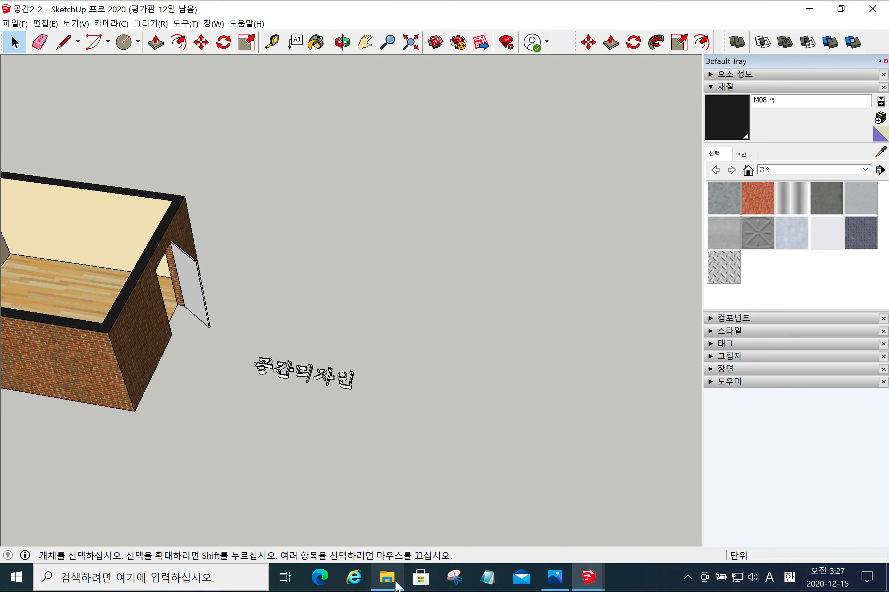
Switch to the SketchUp window with the 액자 model
click(398, 585)
click(390, 578)
mouse_move(590, 583)
click(530, 525)
Draw a rectangle about 2757 by 1853 mm on the ground beside the finished picture frame
mouse_move(316, 382)
middle_down()
mouse_move(145, 318)
mouse_move(245, 367)
mouse_move(241, 390)
mouse_move(243, 382)
middle_up()
click(128, 43)
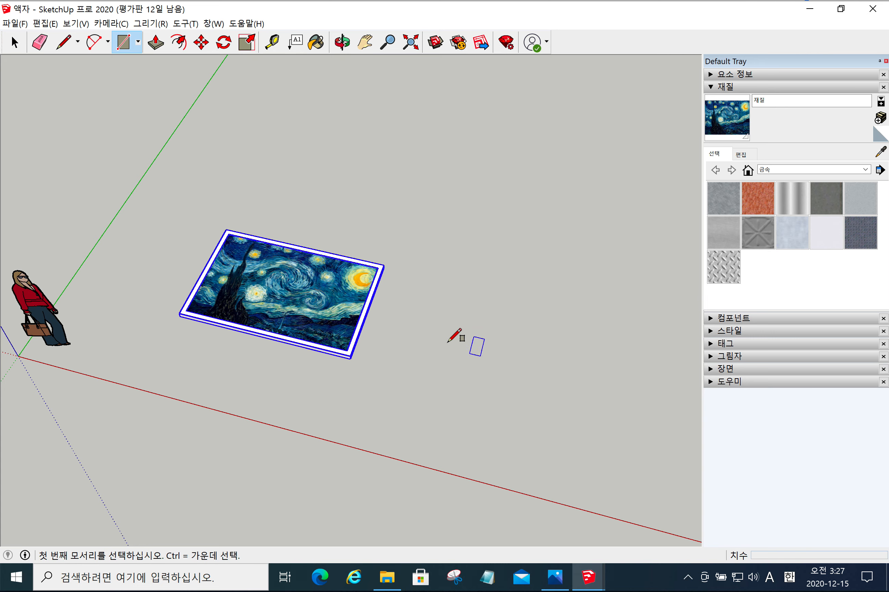
click(404, 365)
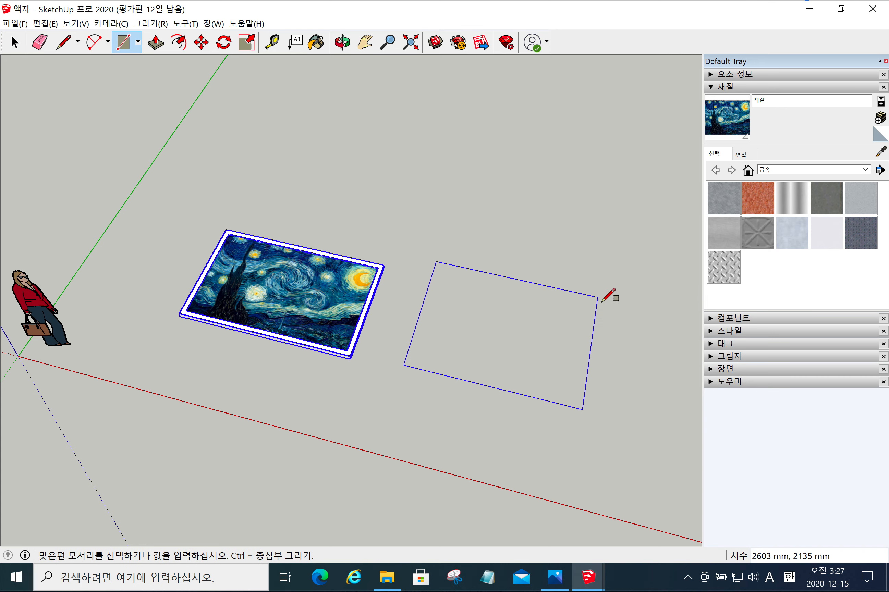
click(605, 313)
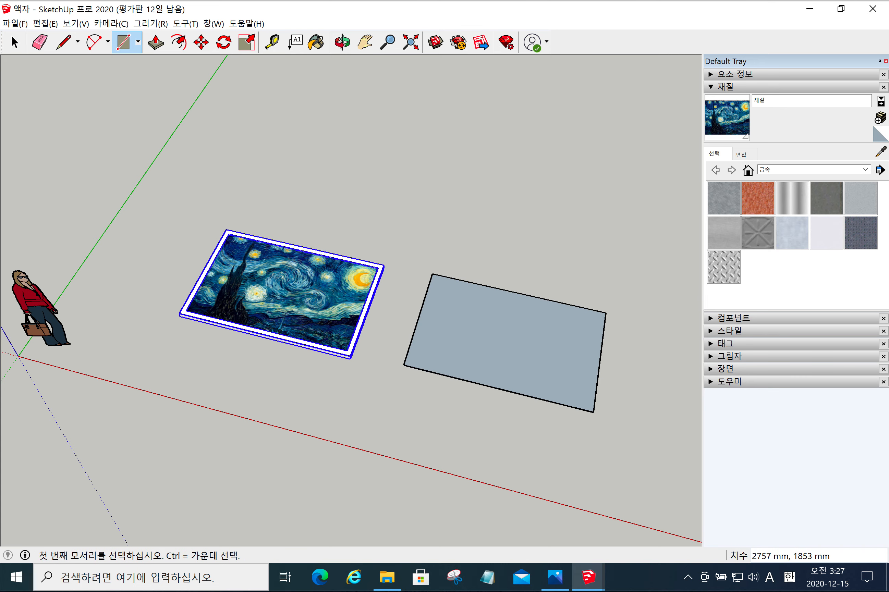
Push/Pull the new rectangle up about 94 mm into a flat slab
click(178, 42)
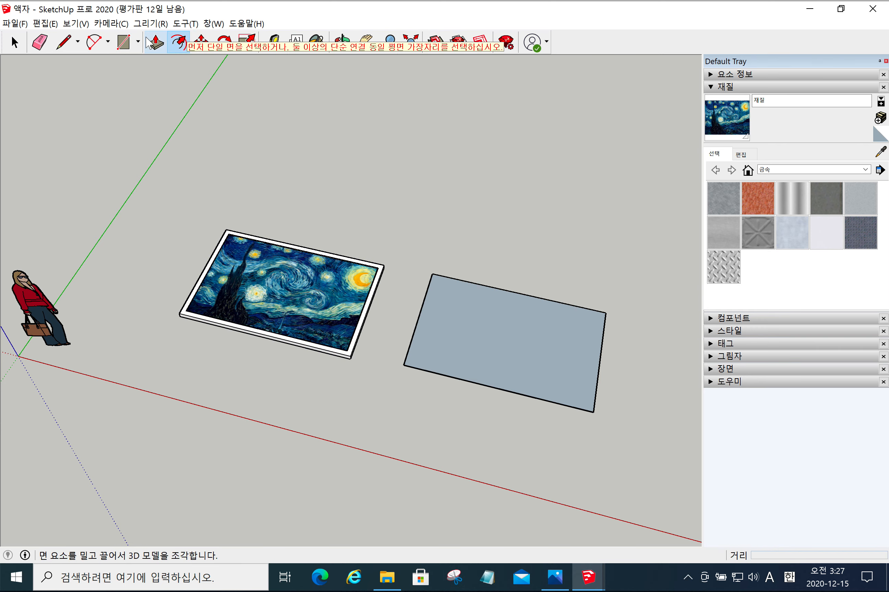
click(155, 42)
click(508, 336)
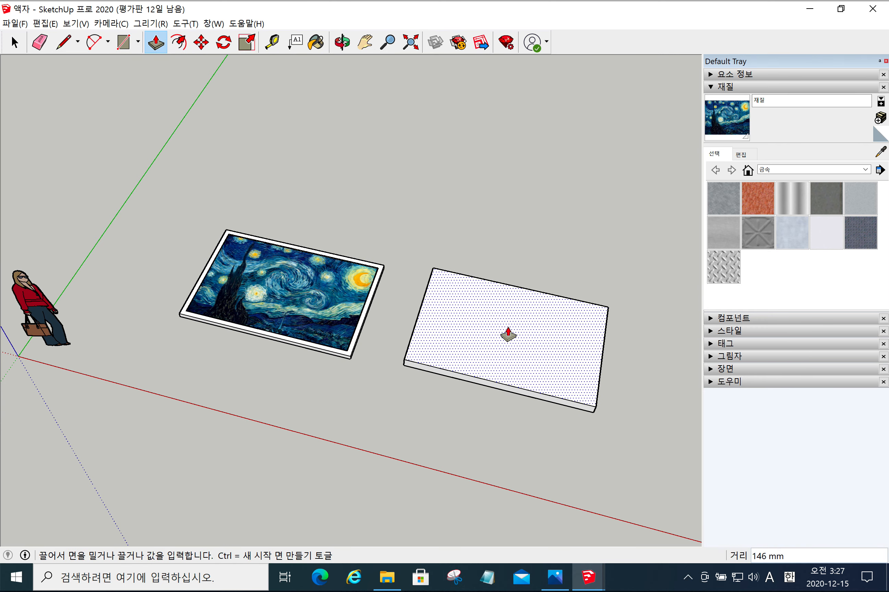
click(391, 369)
middle_drag(391, 369, 353, 308)
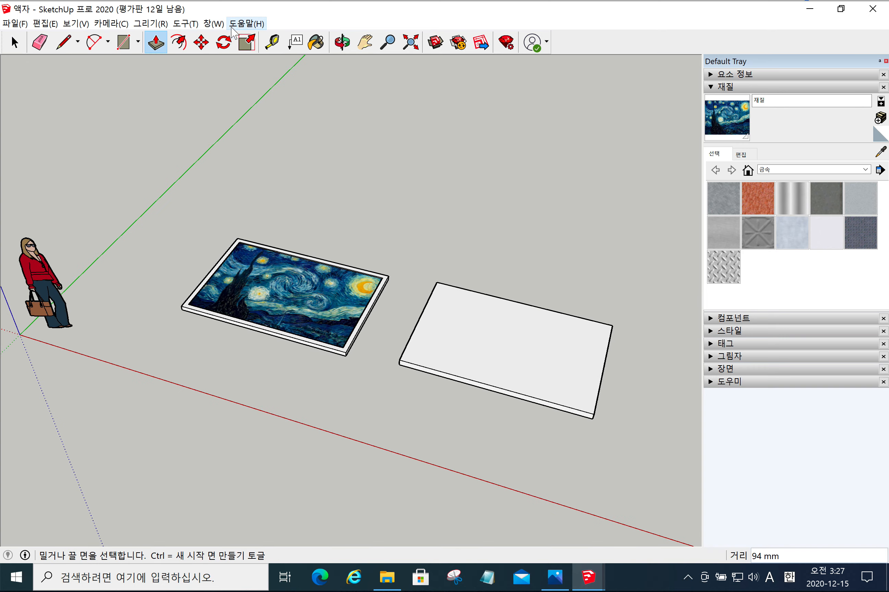
Offset the outline of the slab's upper face inward to form a narrow frame border
click(178, 42)
click(609, 343)
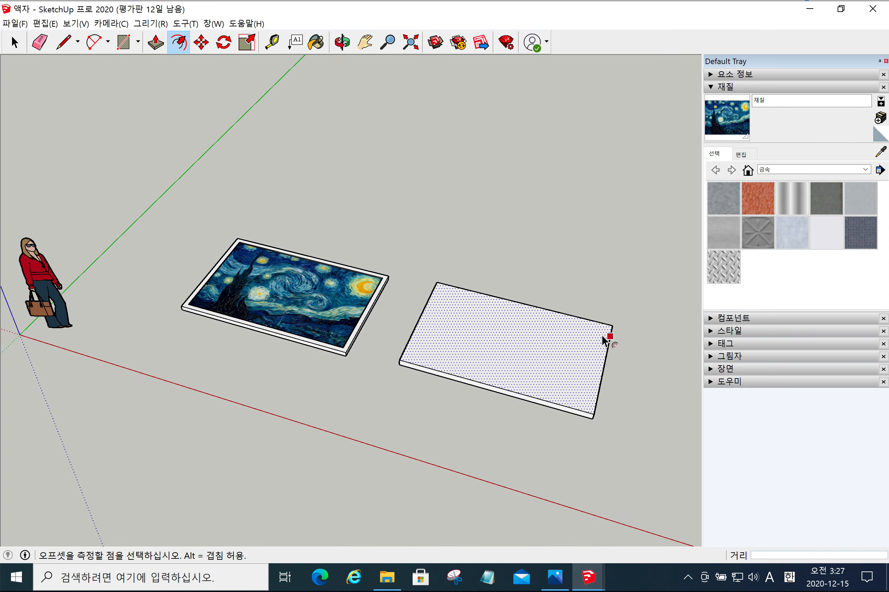
click(607, 337)
scroll(440, 372, down, 1)
scroll(444, 373, up, 3)
scroll(443, 372, up, 3)
middle_drag(386, 355, 385, 385)
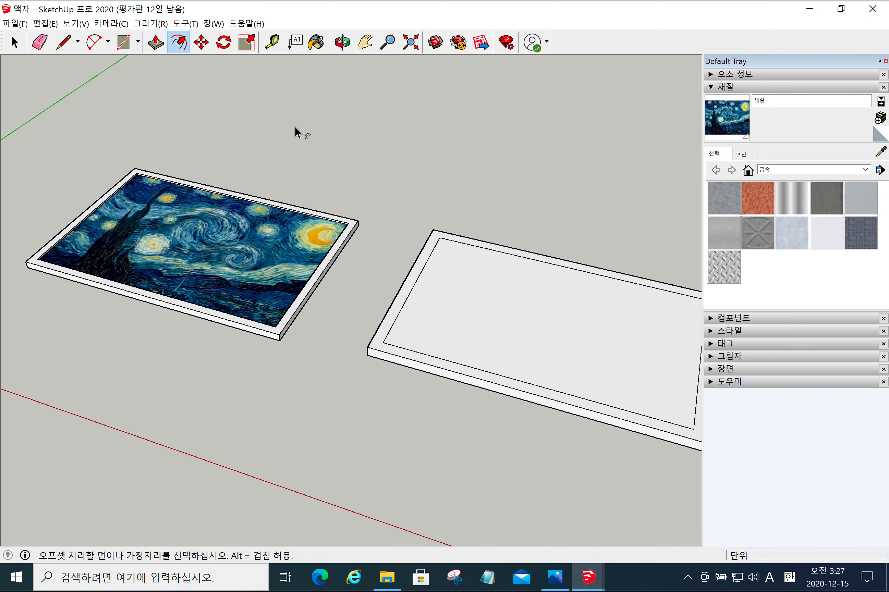
Push the slab's inner face down 30 mm to recess it within the frame border
click(154, 45)
click(522, 327)
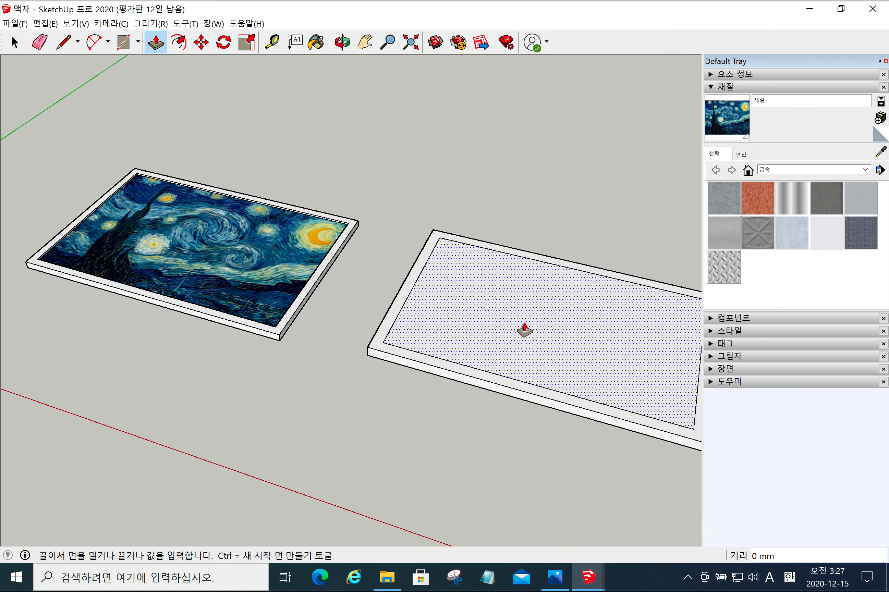
click(525, 332)
middle_drag(230, 394, 353, 389)
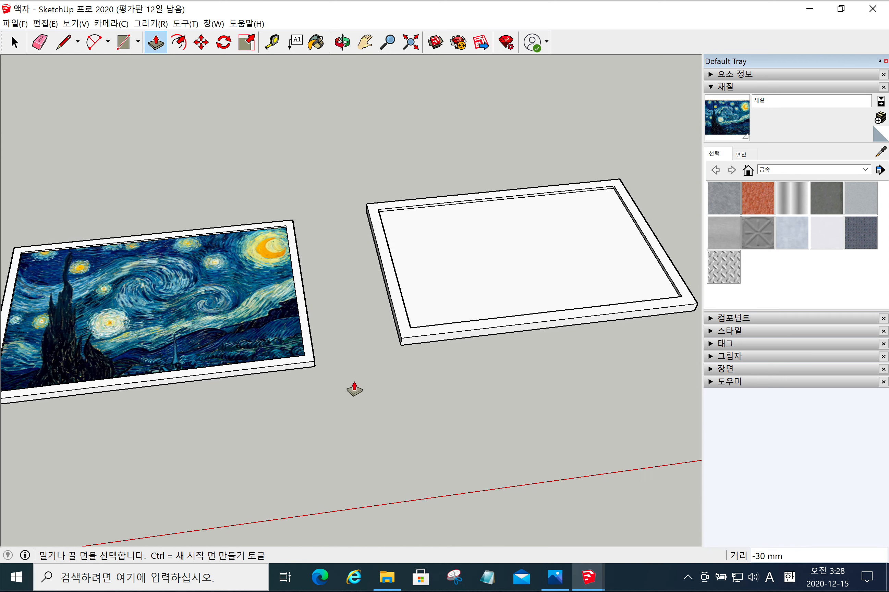
middle_drag(409, 421, 264, 391)
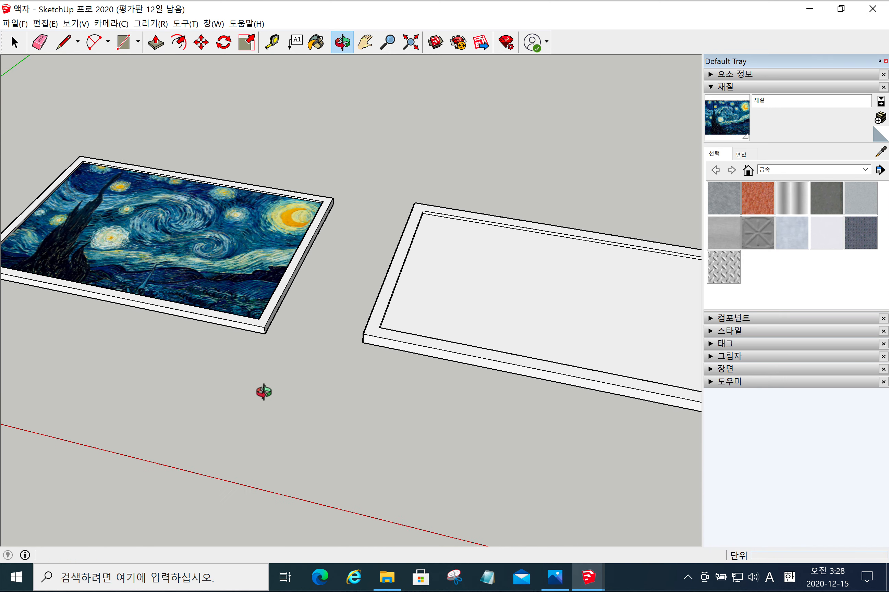
scroll(264, 405, down, 2)
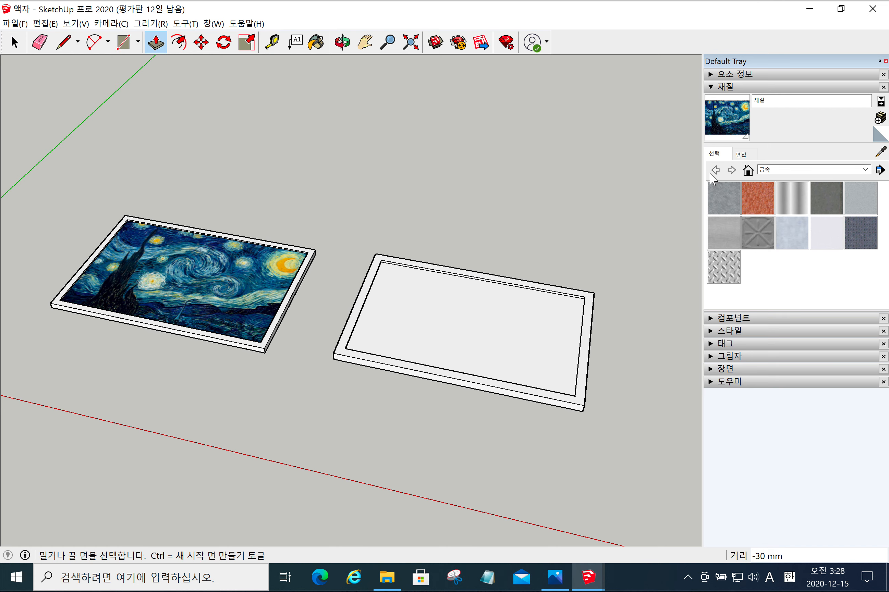
Show the materials in the model (모델 안) and select the rusted metal material 녹슨 금속
click(748, 170)
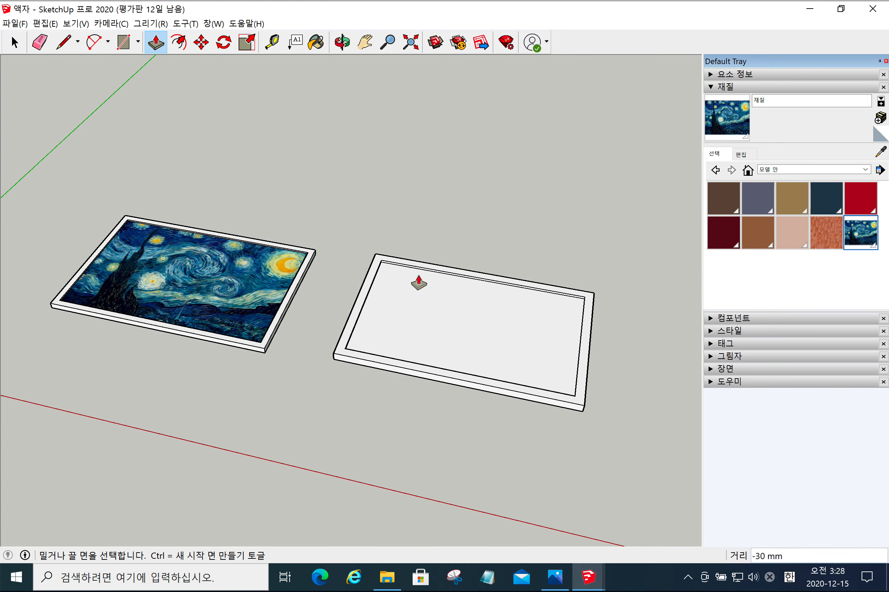
scroll(436, 323, down, 3)
scroll(438, 323, down, 1)
scroll(438, 323, up, 3)
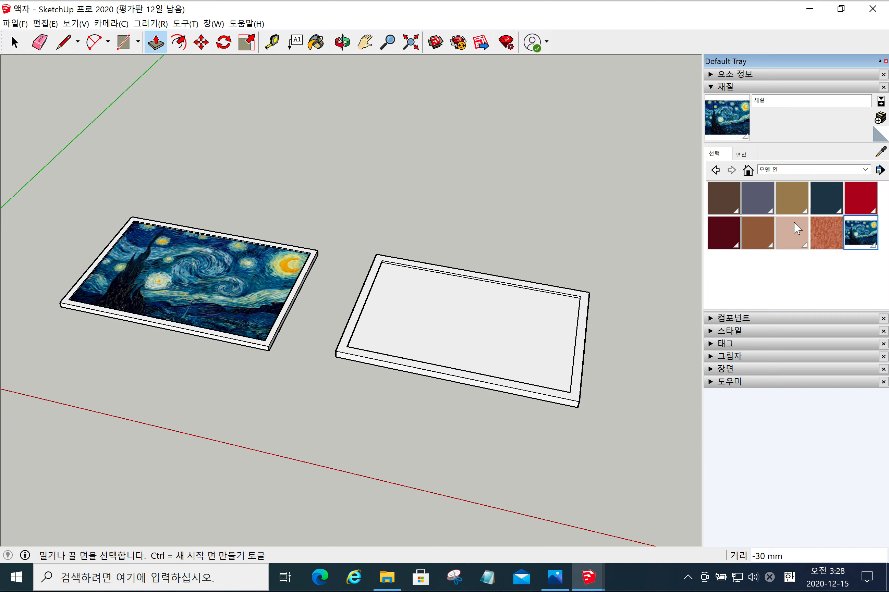
click(865, 234)
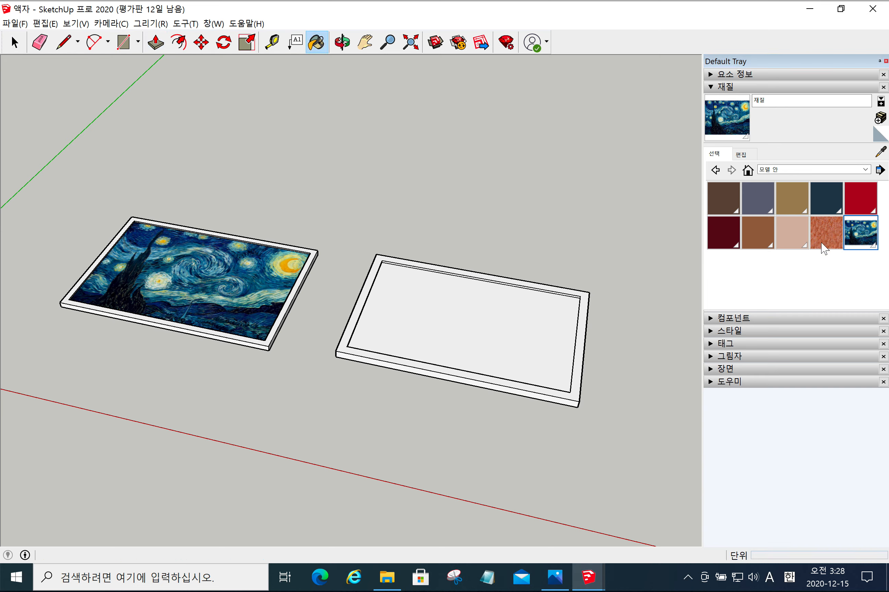
click(824, 238)
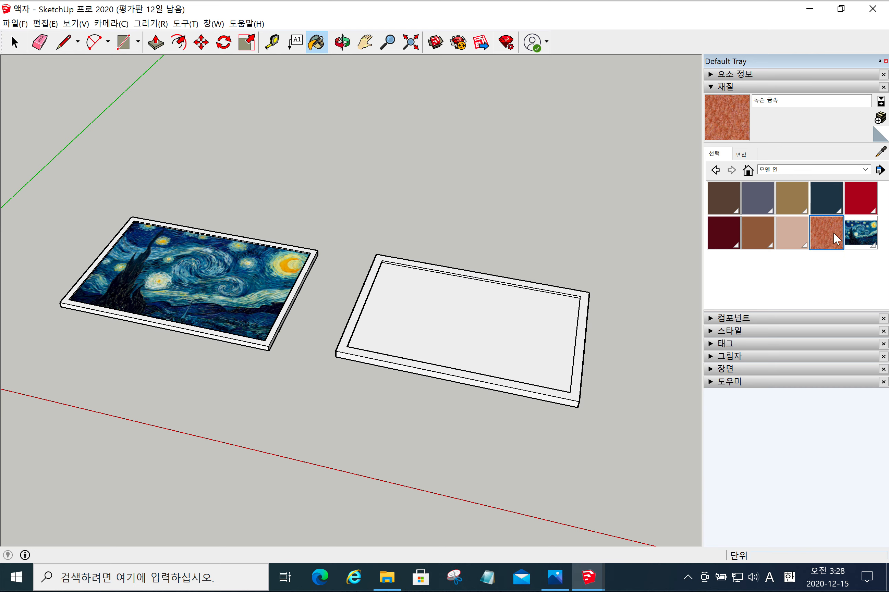
Create a new material that uses the desktop image 별이 빛나는 밤 as its texture
click(880, 121)
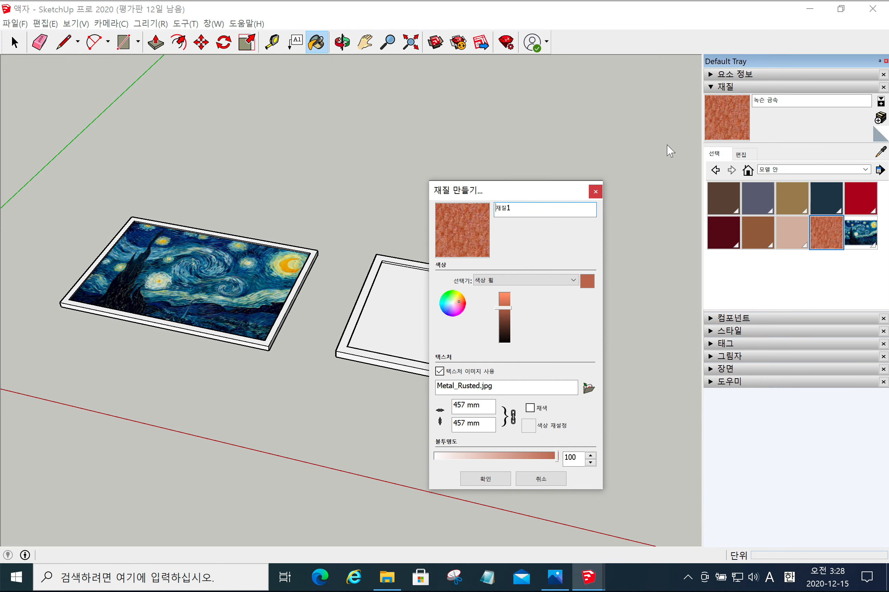
click(589, 389)
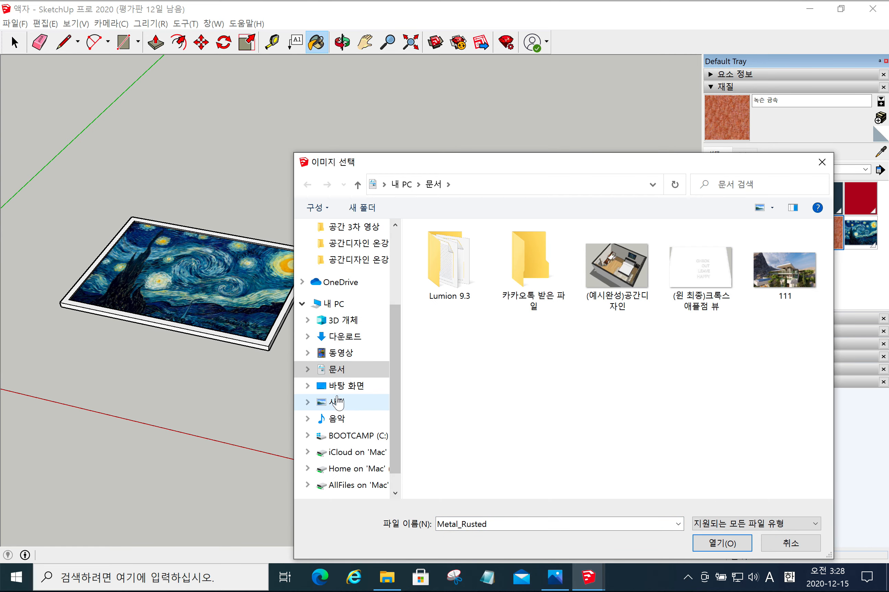
click(357, 386)
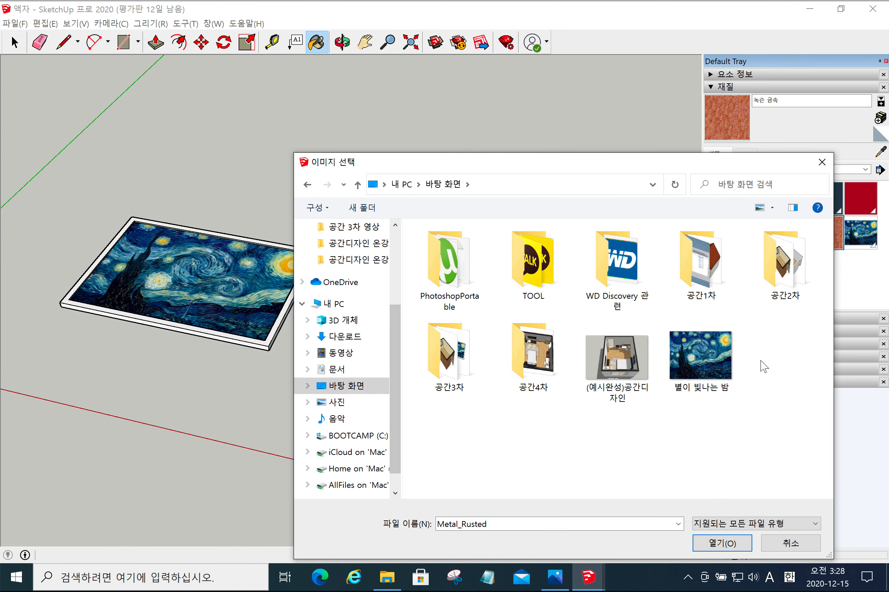
click(708, 347)
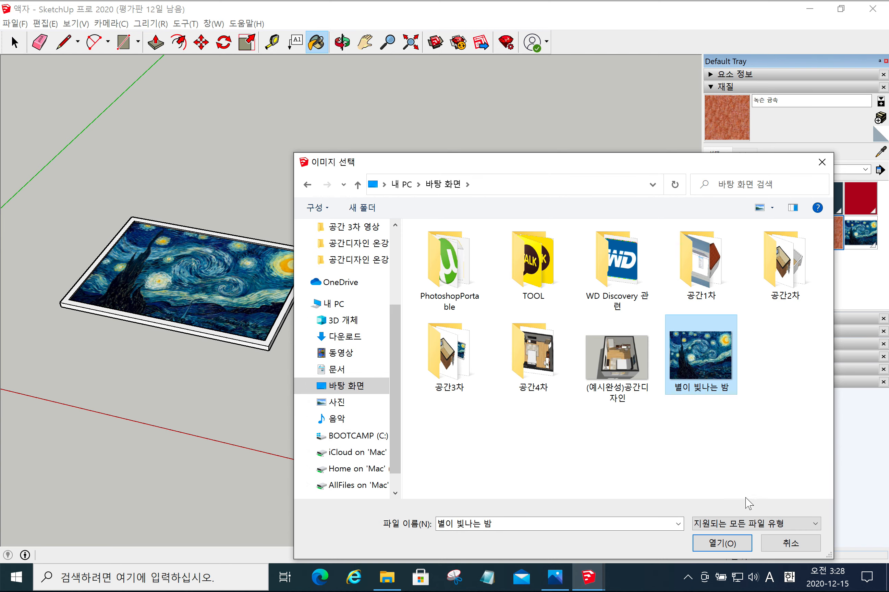
click(722, 543)
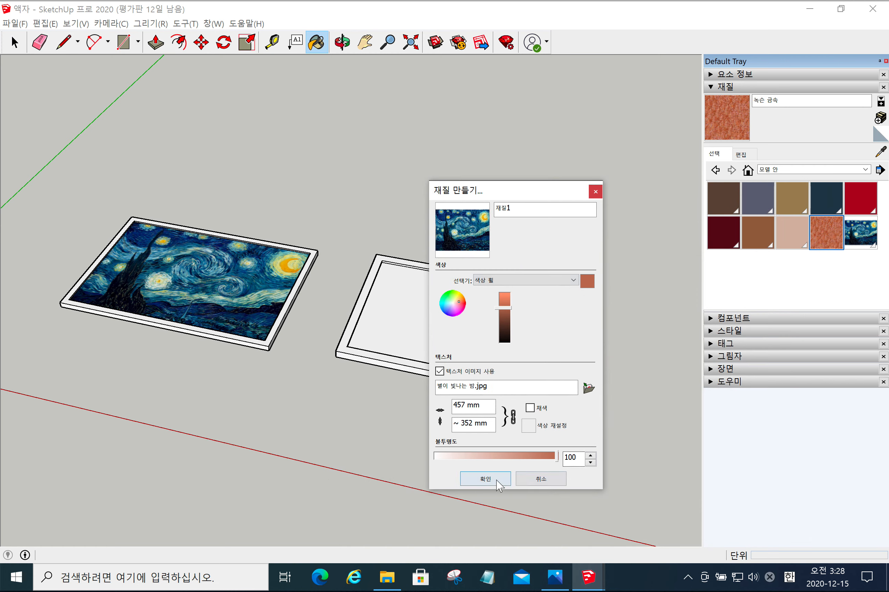
click(485, 479)
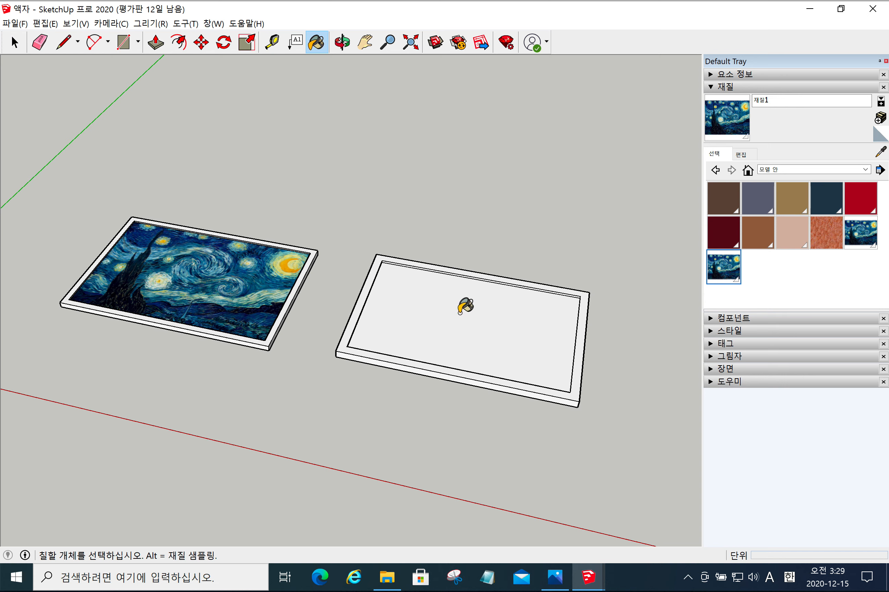
Paint the new frame's recessed face with the starry night material and compare it with the finished frame
click(493, 313)
mouse_move(452, 323)
middle_down()
mouse_move(353, 323)
mouse_move(478, 342)
mouse_move(502, 389)
mouse_move(522, 390)
middle_up()
scroll(477, 344, up, 8)
scroll(168, 308, down, 5)
mouse_move(184, 315)
middle_down()
mouse_move(353, 410)
mouse_move(395, 357)
middle_up()
middle_drag(274, 333, 324, 403)
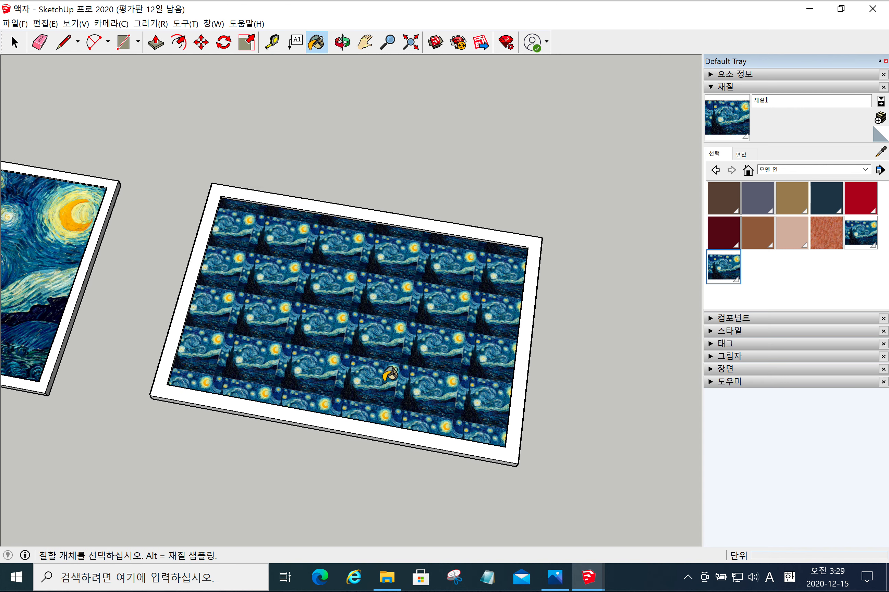
scroll(390, 374, down, 5)
mouse_move(86, 329)
middle_down()
mouse_move(126, 365)
mouse_move(139, 362)
middle_up()
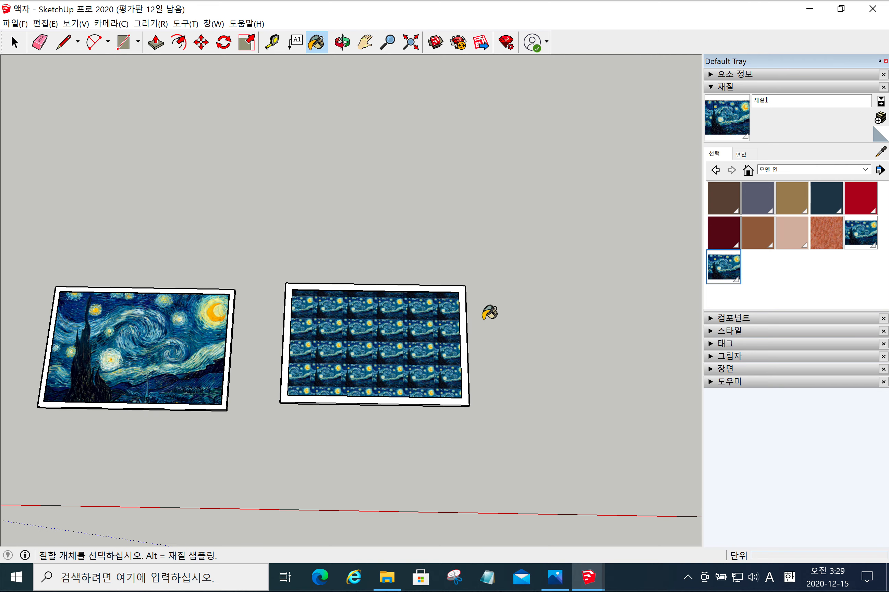
mouse_move(378, 405)
middle_down()
mouse_move(387, 353)
mouse_move(332, 340)
middle_up()
scroll(375, 358, up, 6)
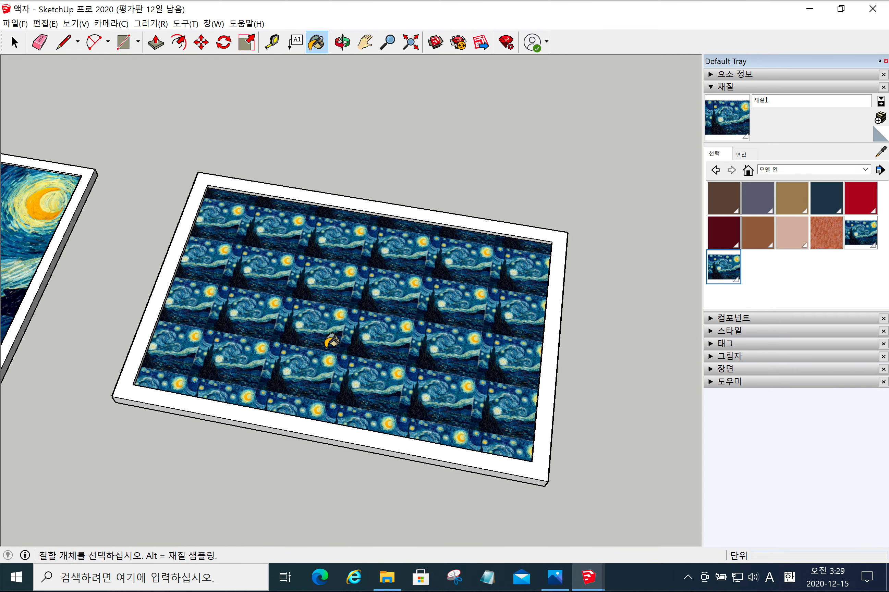
middle_drag(385, 319, 477, 446)
Read the slide on editing a texture's position and size (텍스처 편집) and return to the frame model
click(554, 576)
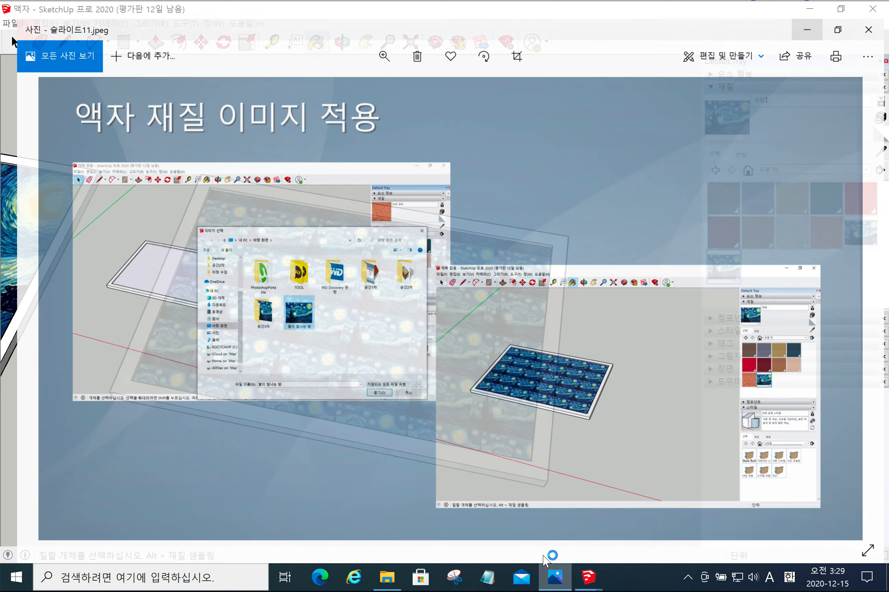
click(862, 297)
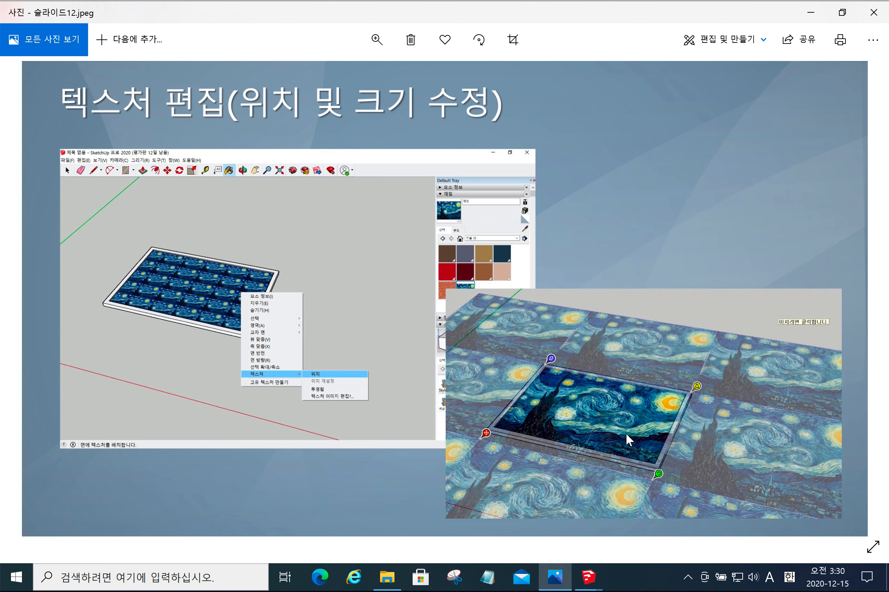
click(810, 14)
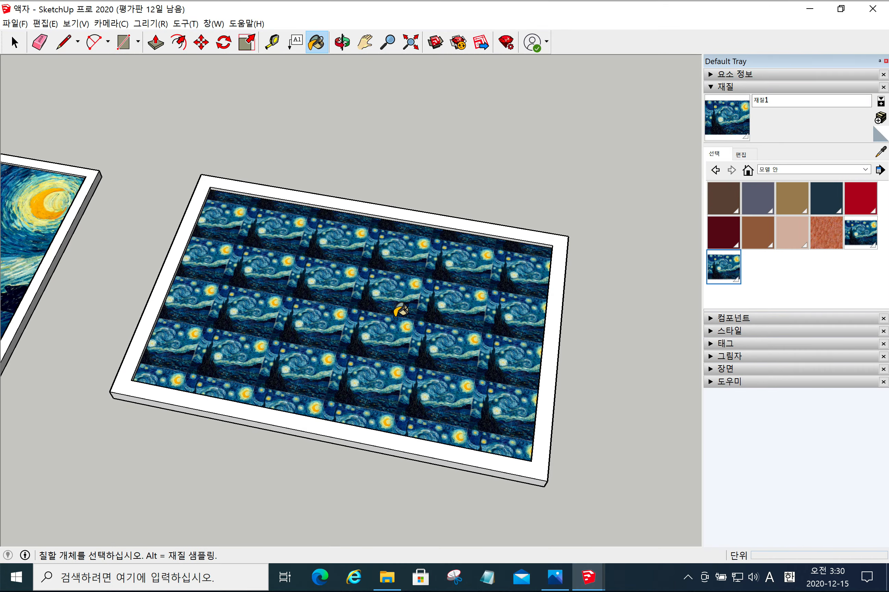
Edit the texture position on the new frame's recessed face, enlarging the image and aligning its upper corner with the face's corner
key(space)
click(363, 328)
mouse_move(432, 397)
middle_down()
mouse_move(353, 248)
mouse_move(442, 307)
mouse_move(422, 309)
middle_up()
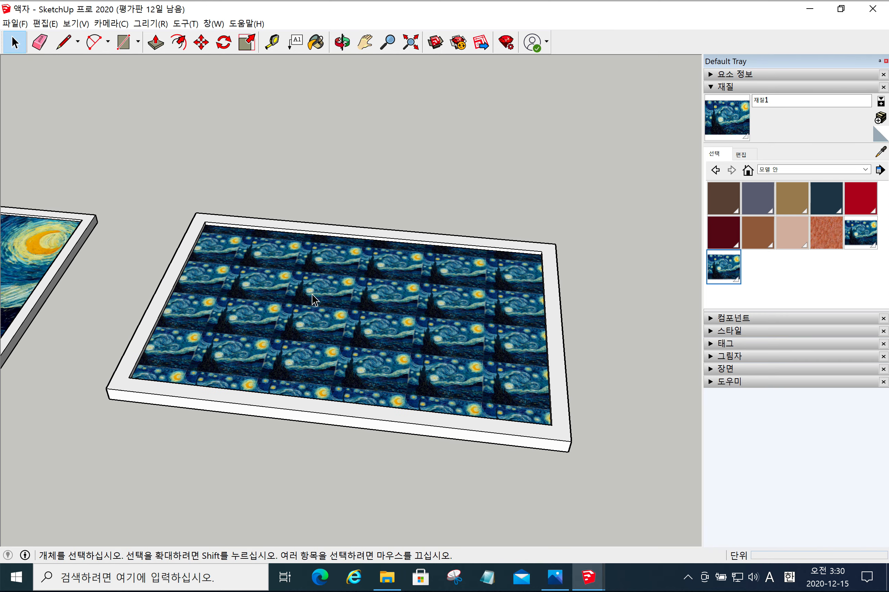
middle_drag(326, 306, 376, 330)
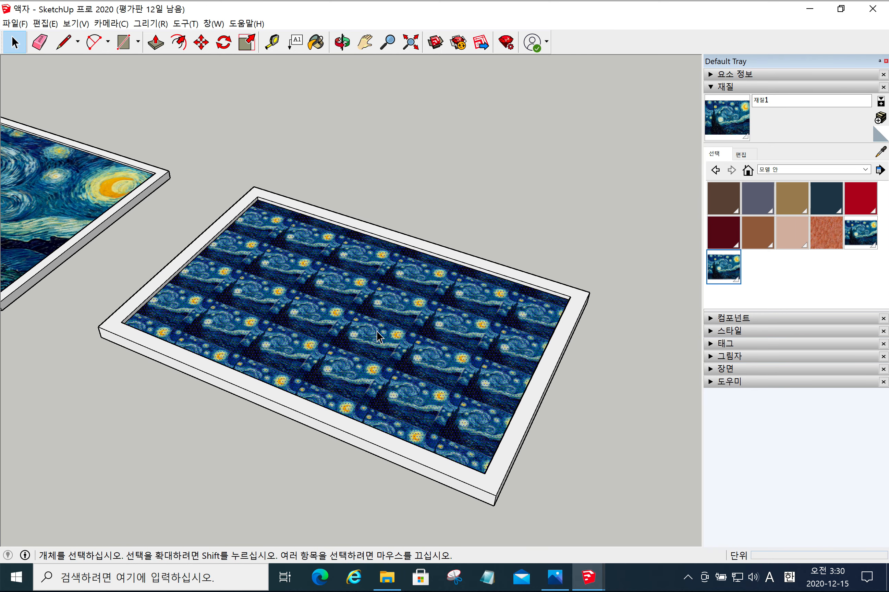
right_click(377, 330)
mouse_move(467, 490)
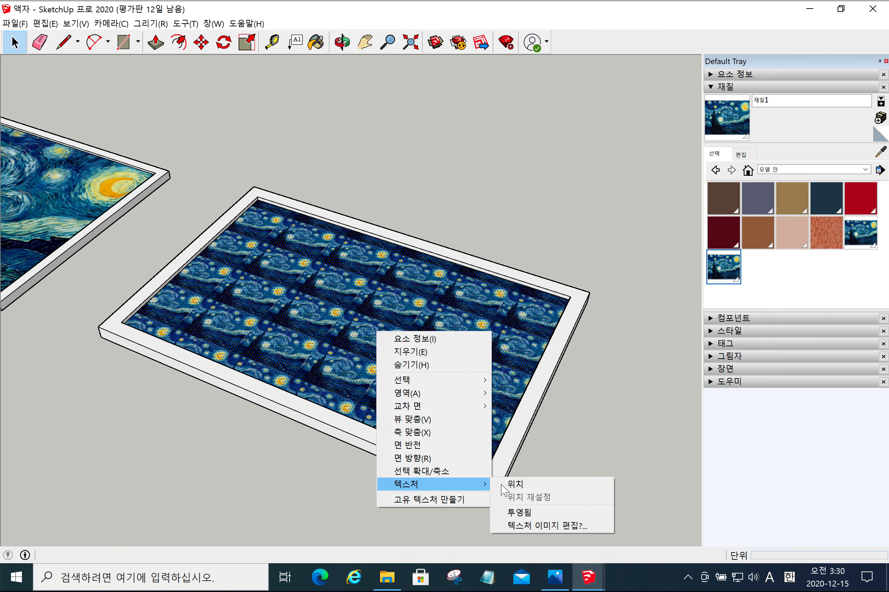
click(520, 482)
middle_drag(520, 483, 424, 319)
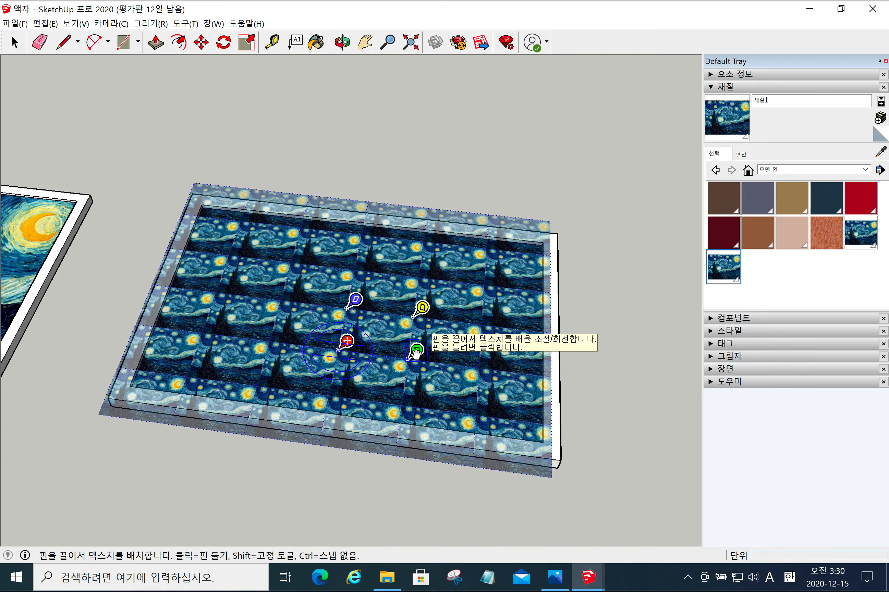
drag(424, 356, 646, 381)
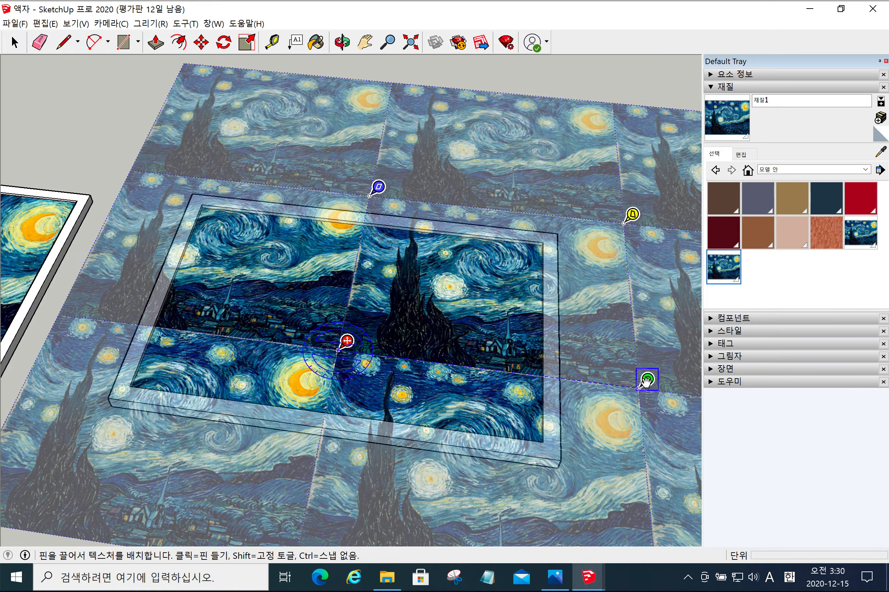
drag(490, 283, 299, 291)
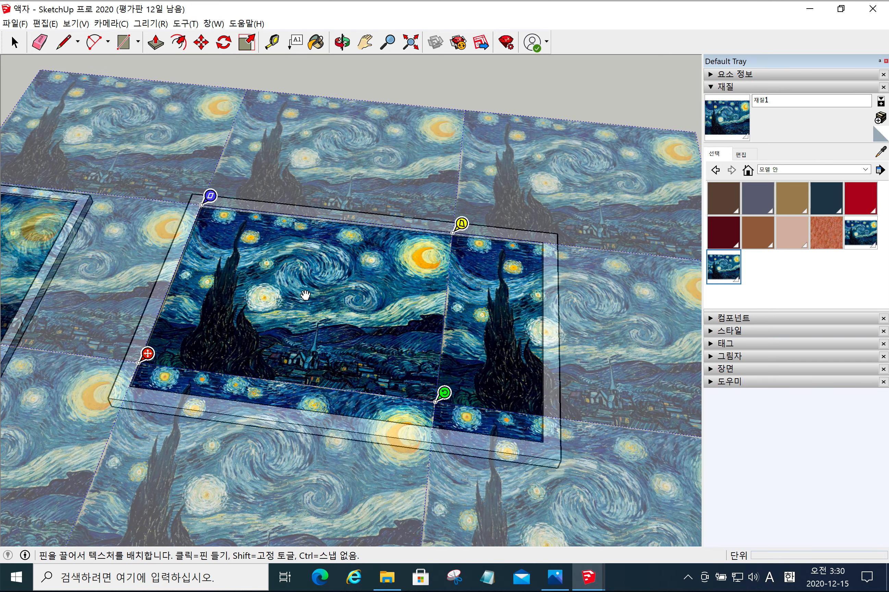
Enlarge and shift the texture further until one starry night image covers the whole recessed face, and finish the position edit
drag(443, 391, 529, 416)
drag(447, 343, 437, 377)
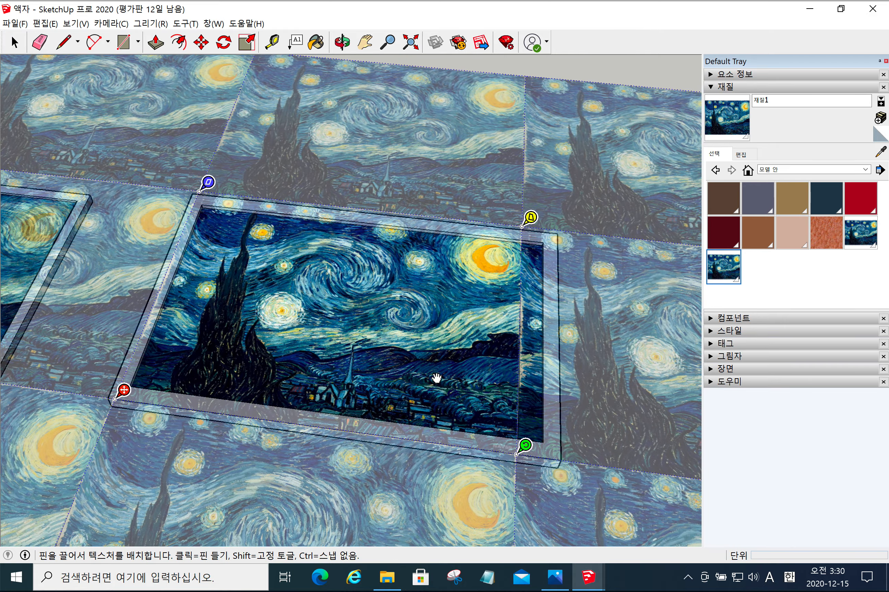
drag(529, 443, 553, 448)
drag(448, 356, 452, 384)
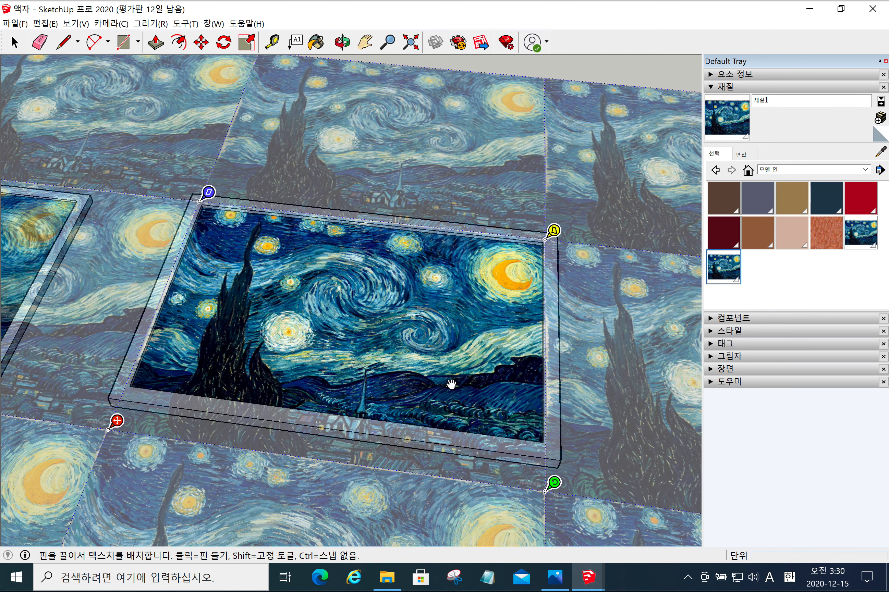
scroll(428, 299, down, 2)
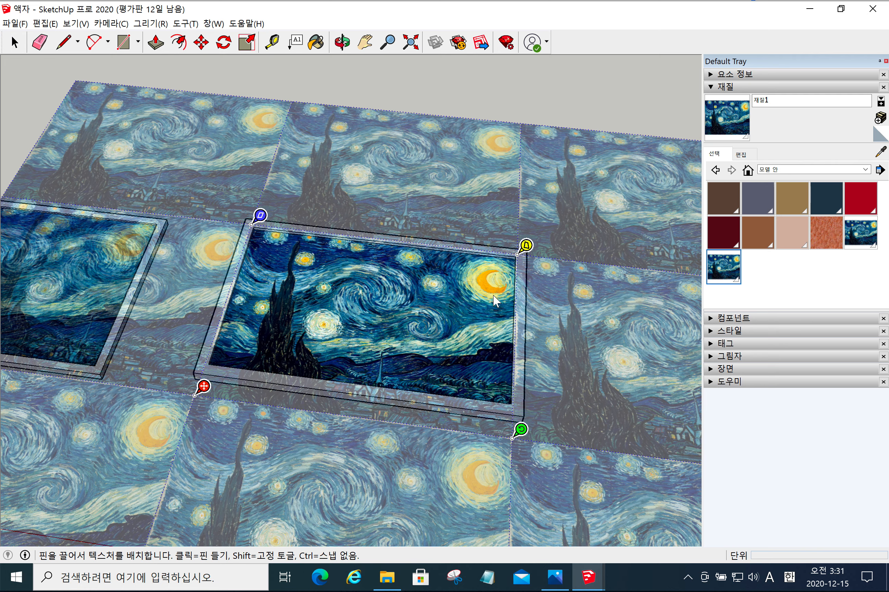
click(536, 92)
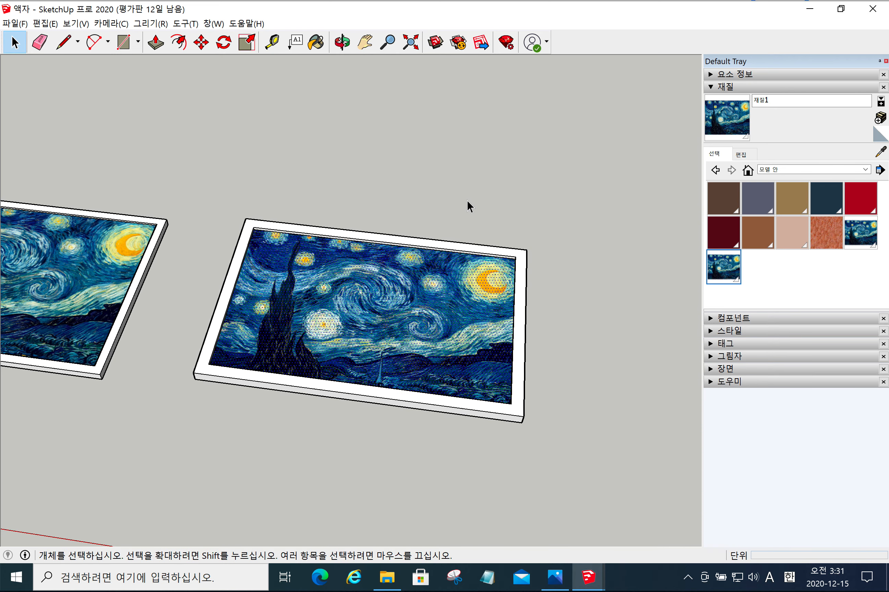
Make a group of the whole new frame, including its textured face, and clear the selection
triple_click(447, 326)
right_click(473, 316)
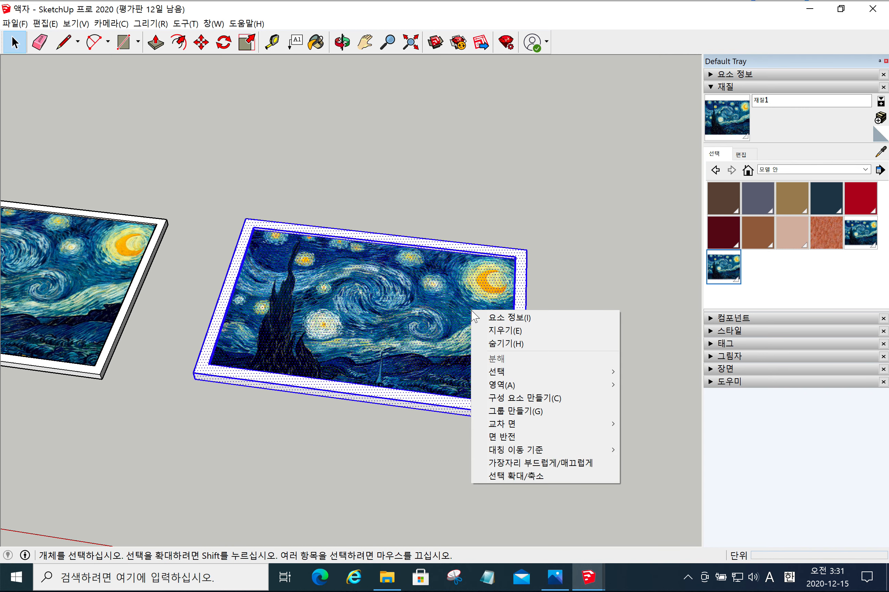
click(513, 411)
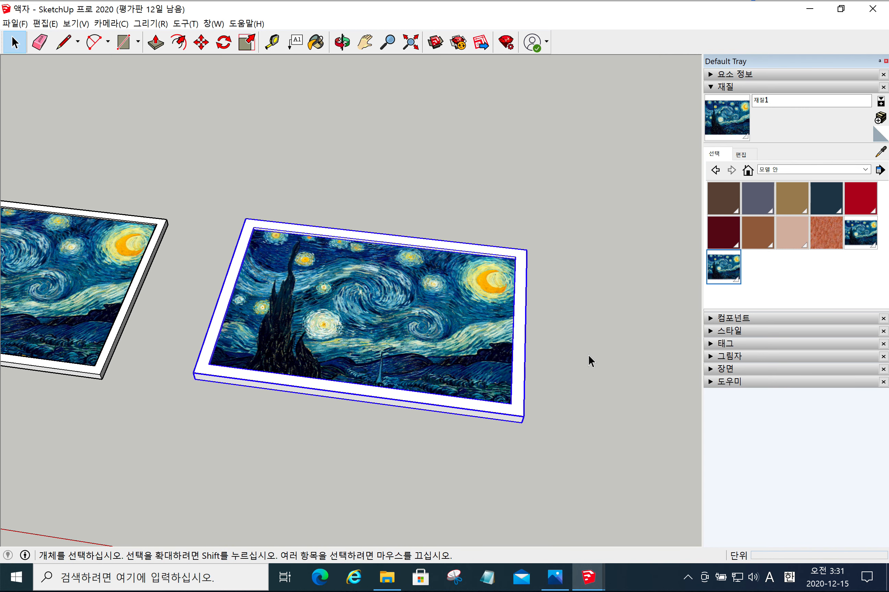
click(588, 355)
Copy the grouped frame into the 공간2-2 model and place it on the ground beside the room and the 3D text
middle_drag(472, 367, 444, 337)
click(431, 344)
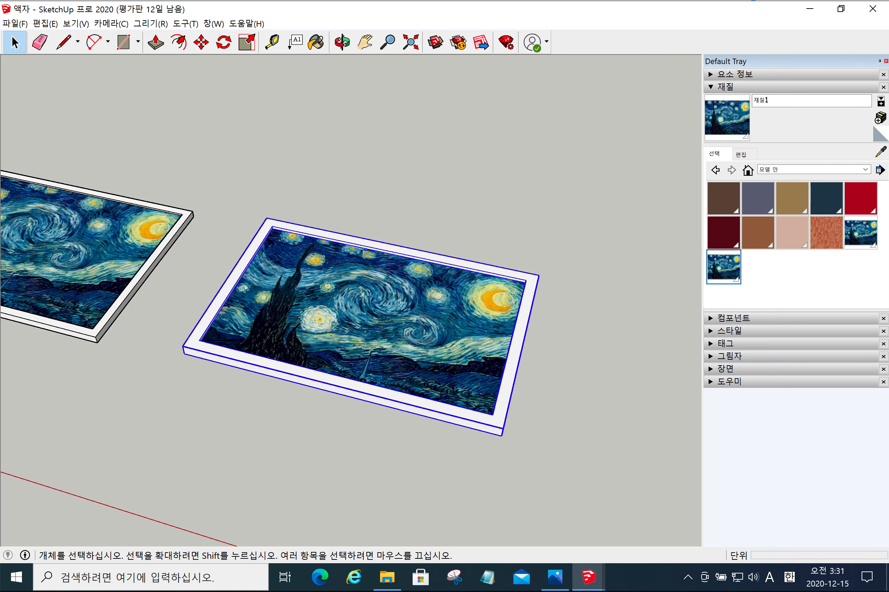
click(599, 581)
click(628, 520)
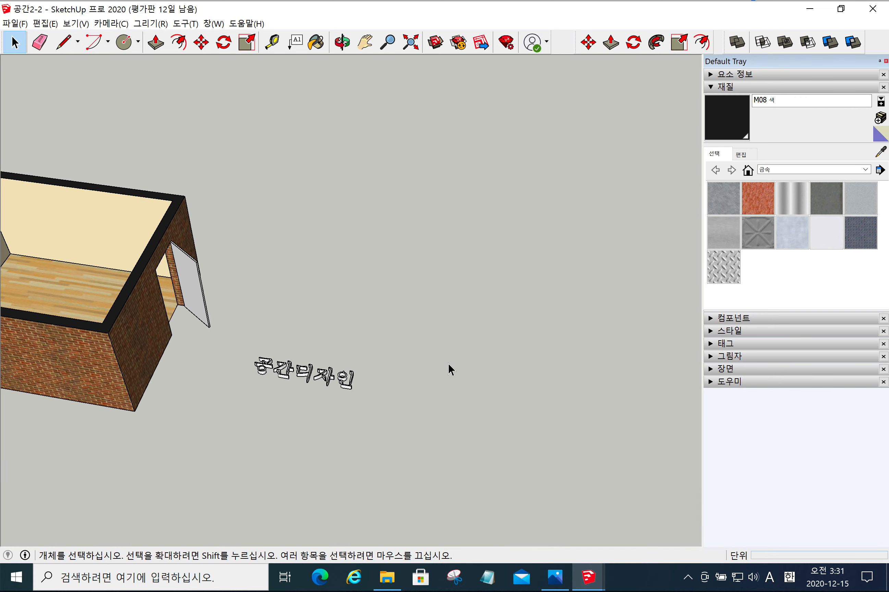
key(ctrl+v)
click(361, 324)
middle_drag(508, 421, 267, 342)
scroll(533, 433, down, 3)
scroll(214, 390, up, 2)
scroll(216, 389, up, 1)
mouse_move(446, 363)
middle_down()
mouse_move(338, 331)
mouse_move(363, 301)
middle_up()
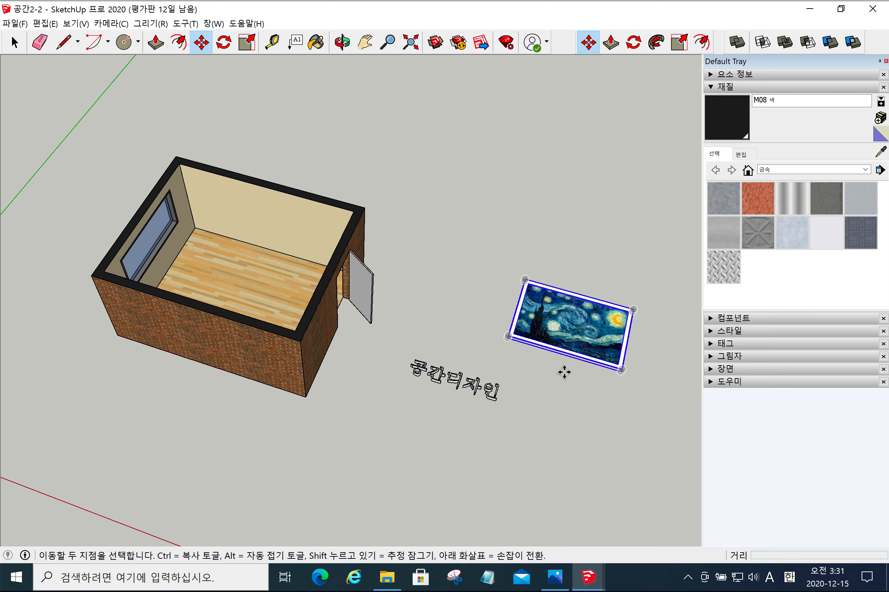
key(space)
Rotate the frame 90° about its lower long edge so that it stands upright with the picture facing the room's long side
middle_drag(537, 377, 405, 302)
click(222, 45)
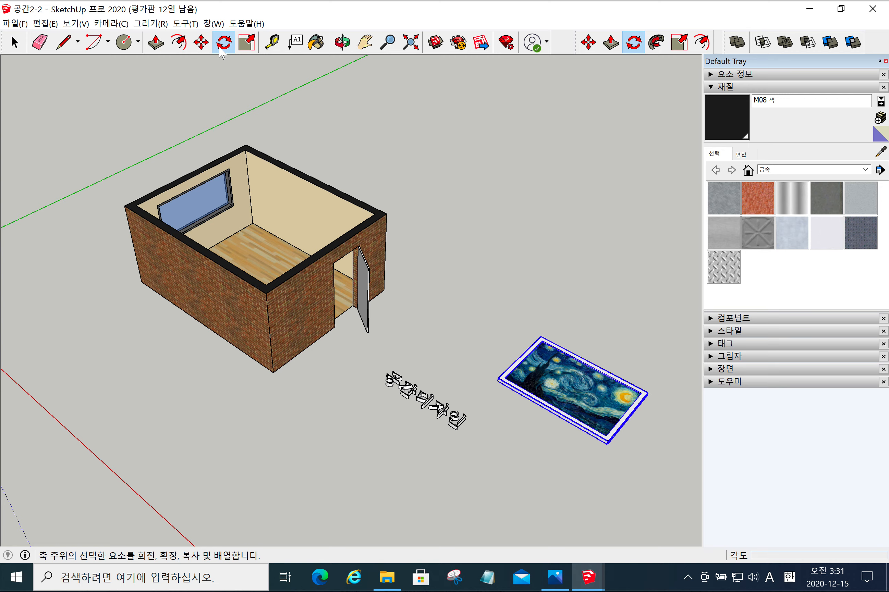
middle_drag(435, 311, 462, 452)
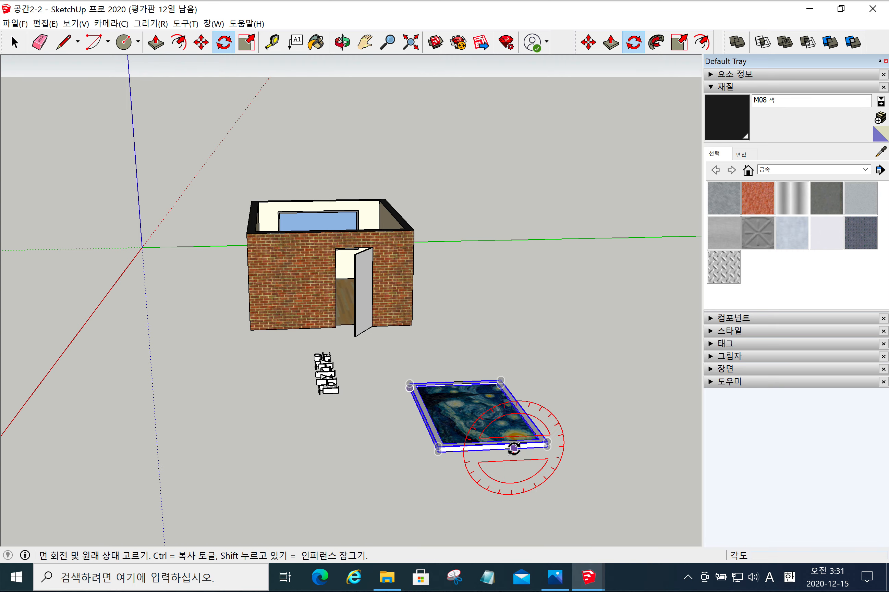
drag(514, 448, 603, 440)
click(603, 441)
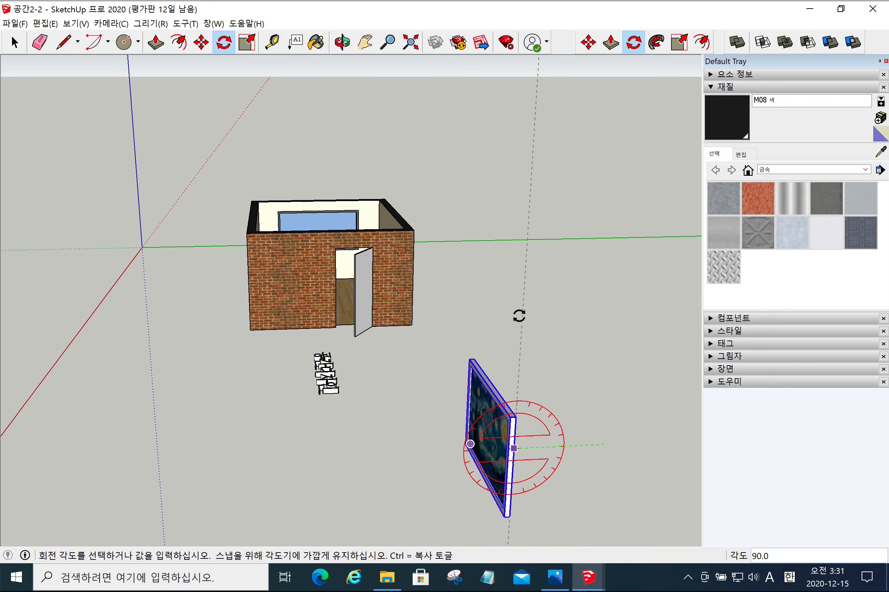
click(516, 314)
middle_drag(426, 337, 452, 212)
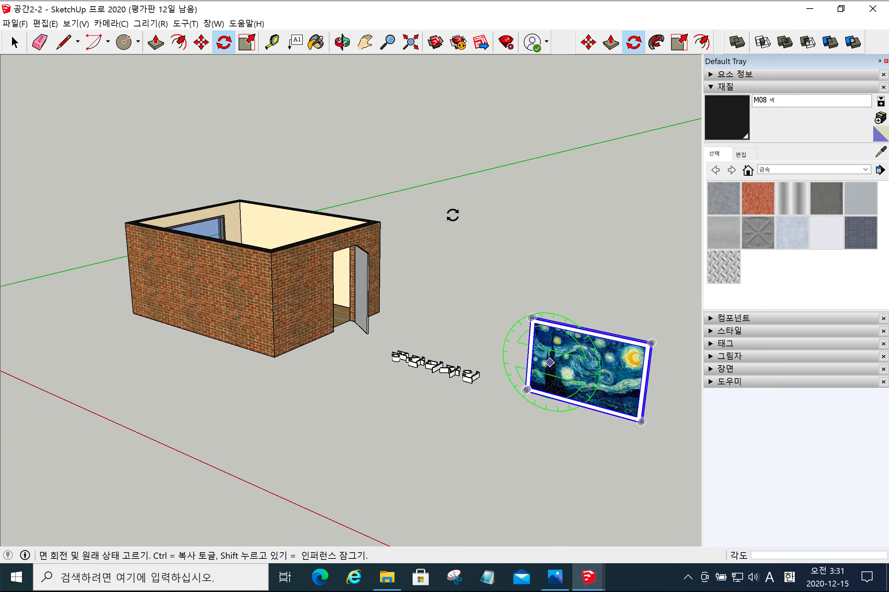
Move the upright frame by its upper back corner about 8.8 m onto the room's long inner wall
click(201, 42)
middle_drag(637, 421, 571, 368)
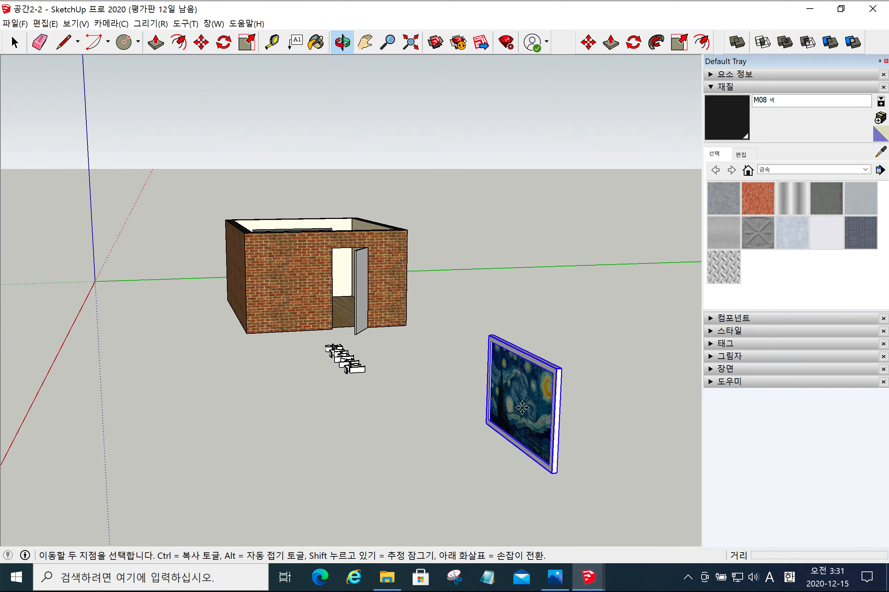
scroll(568, 368, up, 4)
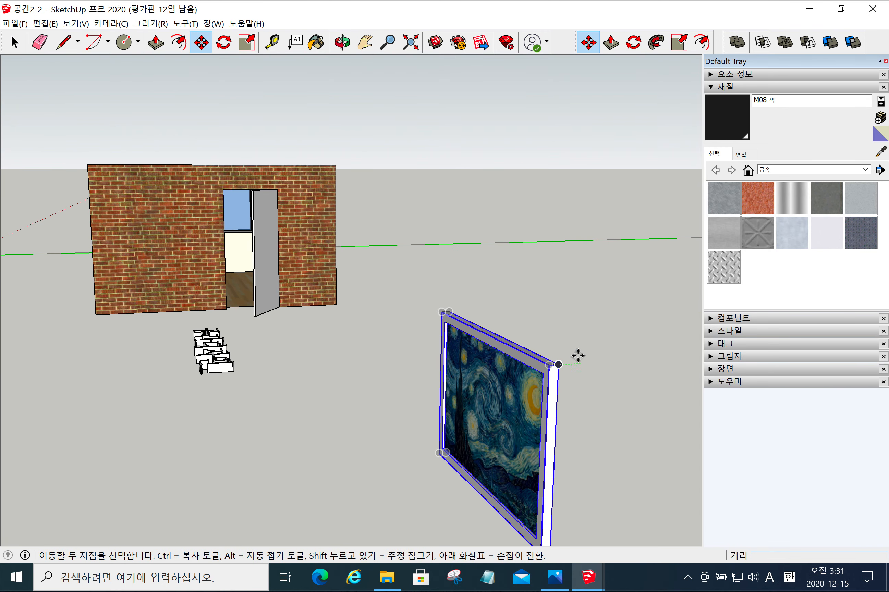
click(559, 365)
middle_drag(628, 388, 524, 304)
scroll(524, 303, up, 4)
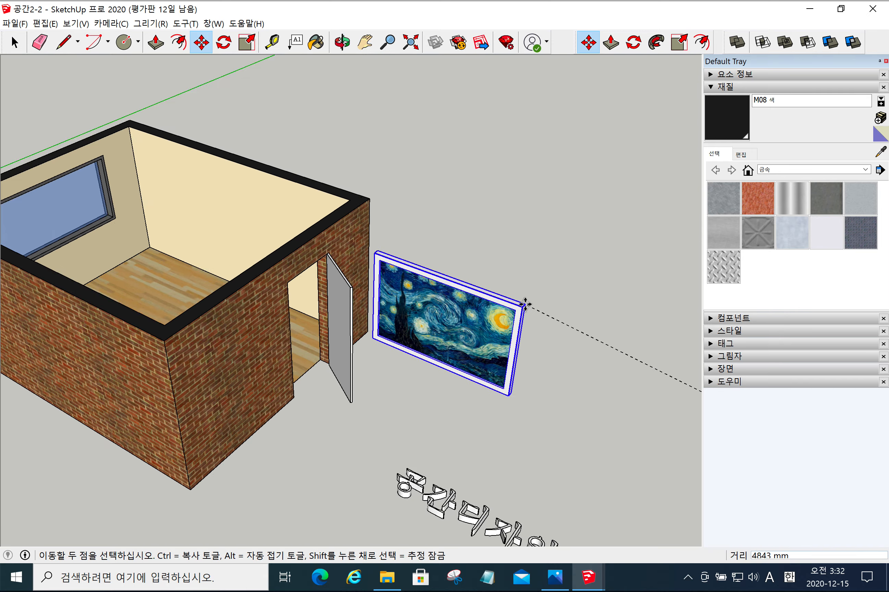
scroll(524, 304, down, 4)
scroll(306, 227, down, 4)
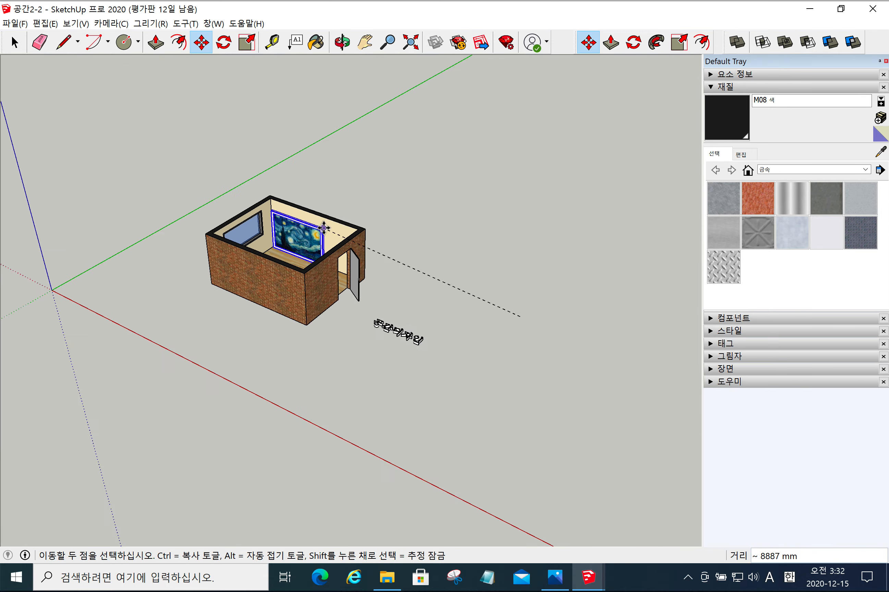
scroll(333, 224, up, 8)
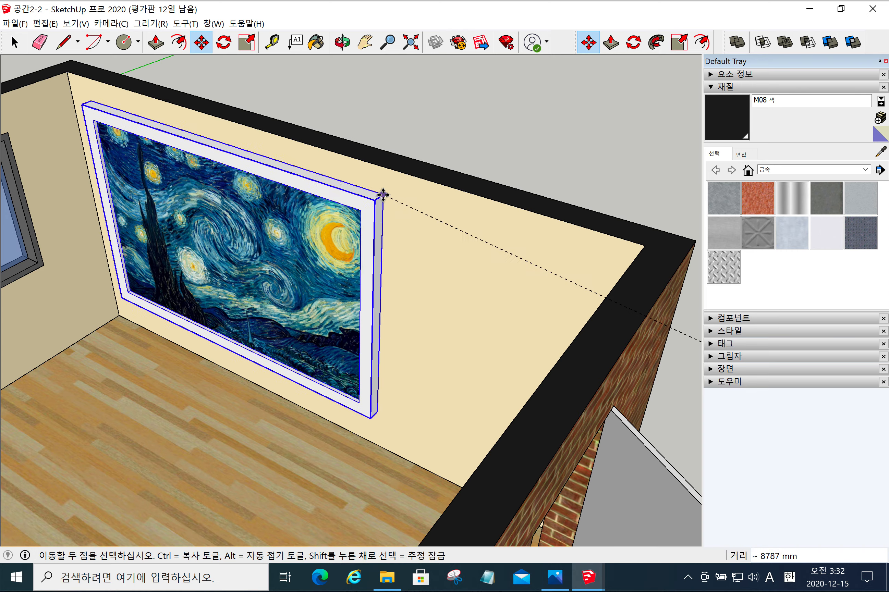
click(385, 199)
Scale the frame on the wall uniformly to 0.50 from its upper outer corner
mouse_move(336, 337)
middle_down()
mouse_move(472, 372)
mouse_move(433, 339)
middle_up()
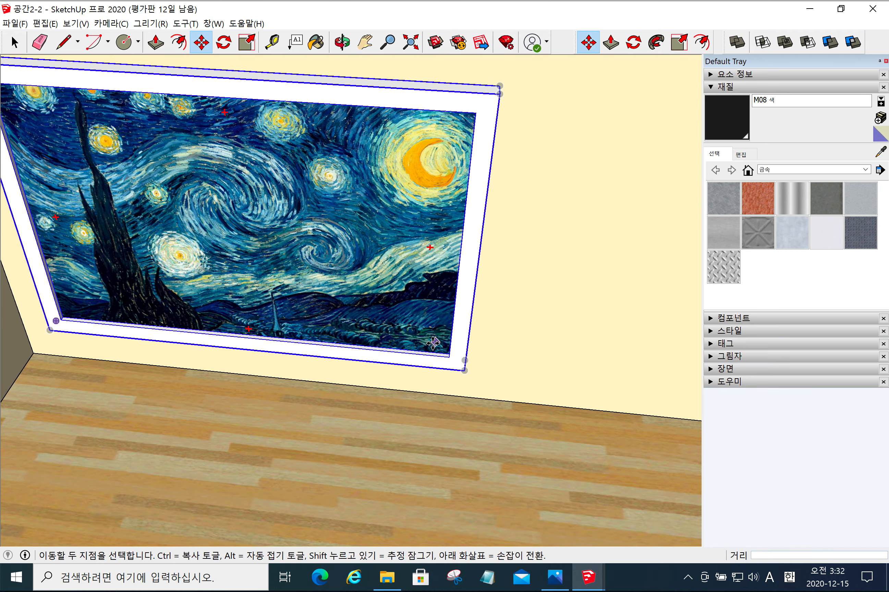
scroll(433, 339, down, 3)
scroll(432, 339, up, 1)
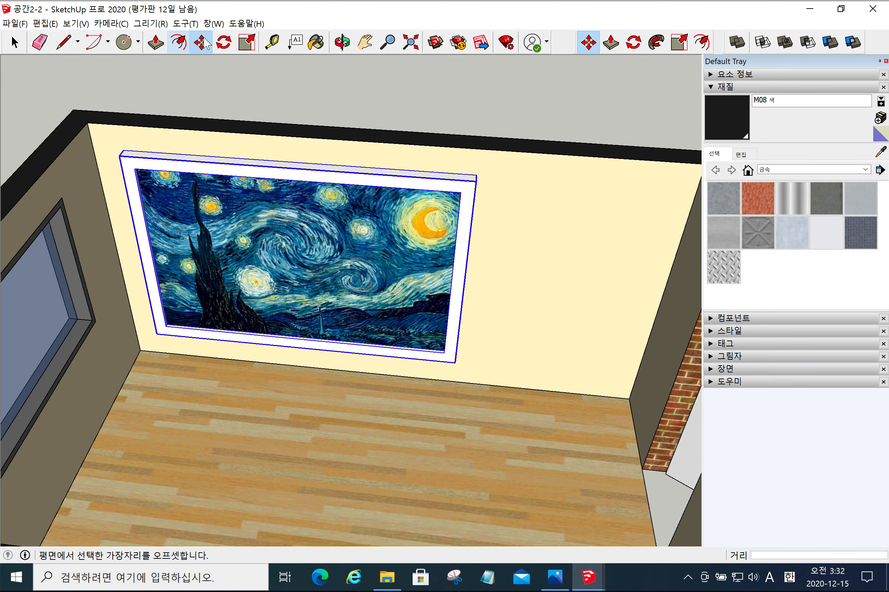
click(247, 43)
mouse_move(476, 179)
mouse_down()
mouse_move(381, 252)
mouse_move(303, 285)
mouse_up()
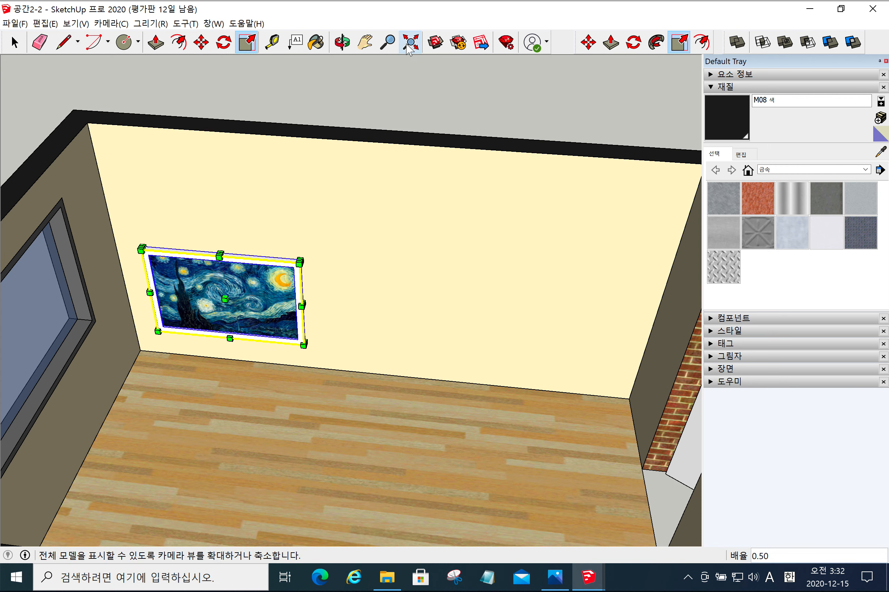
Move the scaled frame along and up the wall to hang near its middle, and clear the selection
click(202, 43)
click(341, 318)
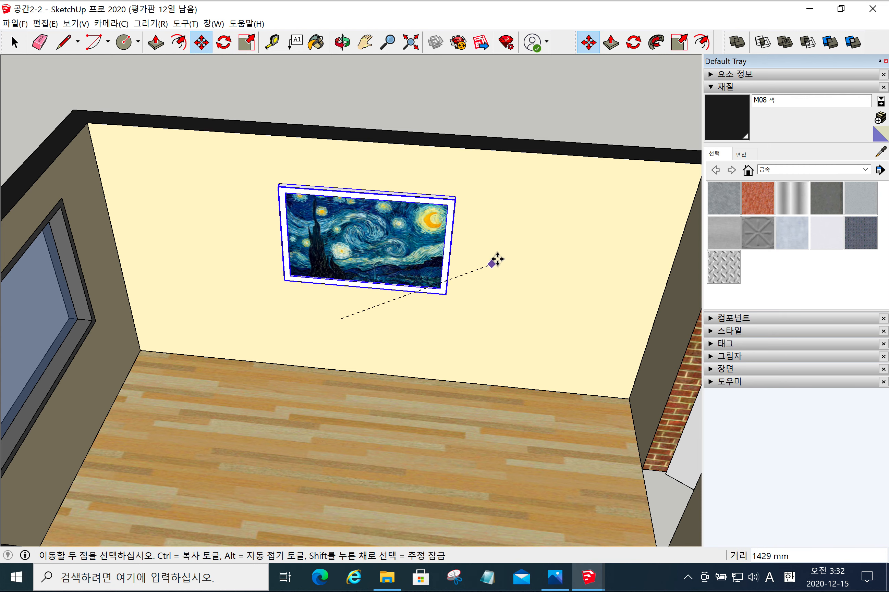
click(497, 276)
key(space)
middle_drag(511, 359, 402, 351)
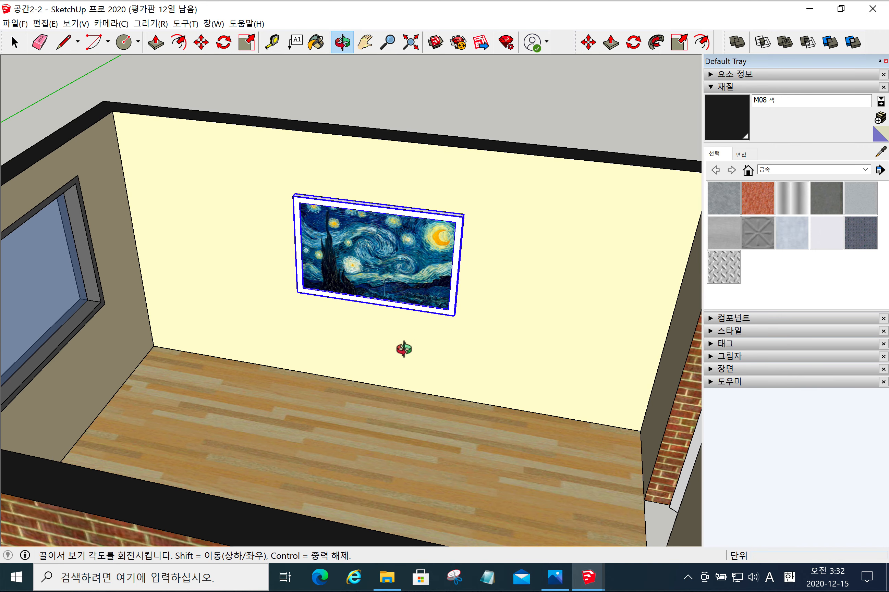
click(501, 108)
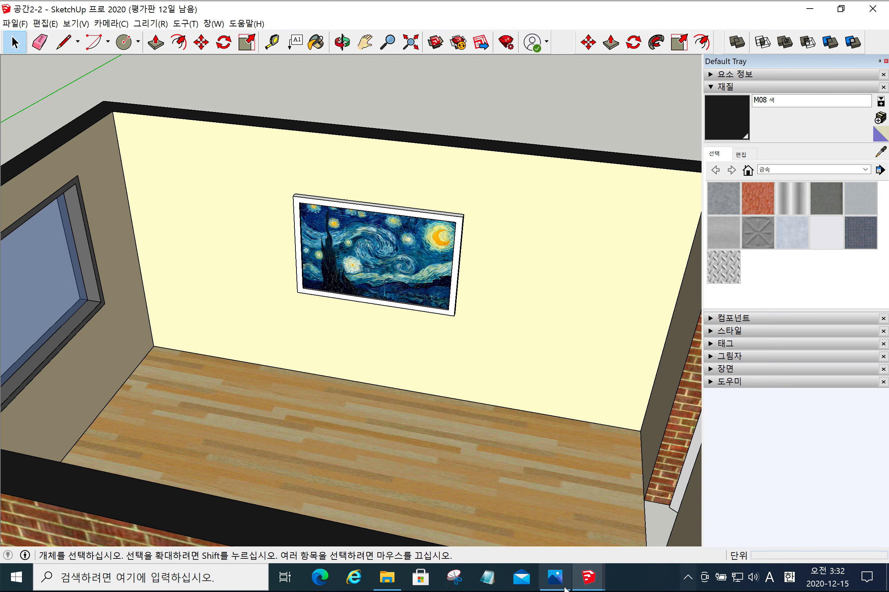